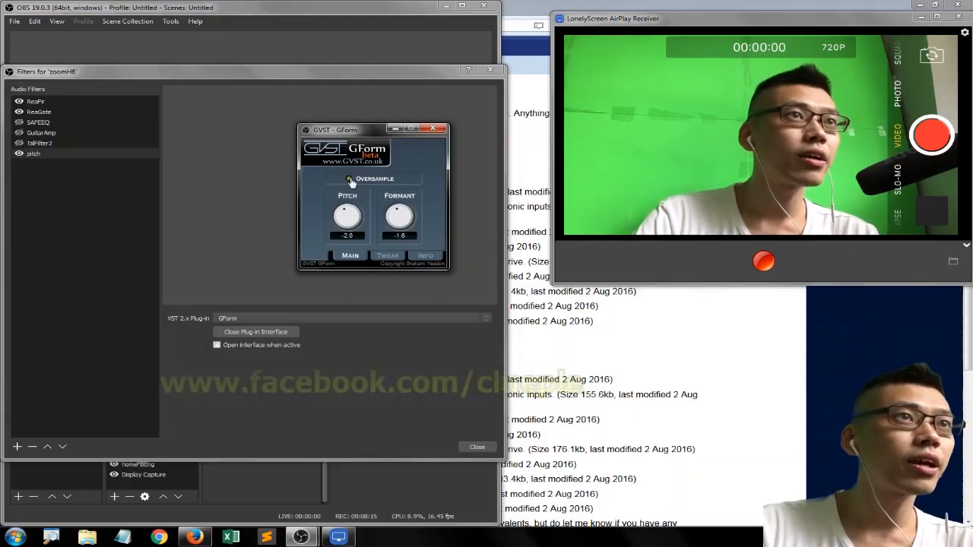
Drag the GForm Formant knob upward from -1.6 toward 0.6, leaving pitch at -2.0.
left_click_drag(399, 217, 394, 184)
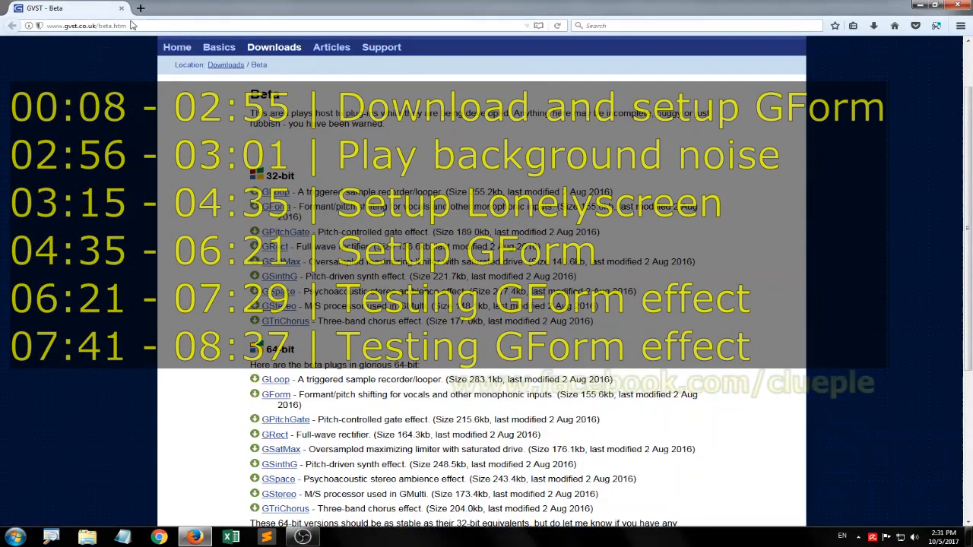
Download the 64-bit GFormWin64.zip from the GVST Beta page, saving the file.
left_click(131, 25)
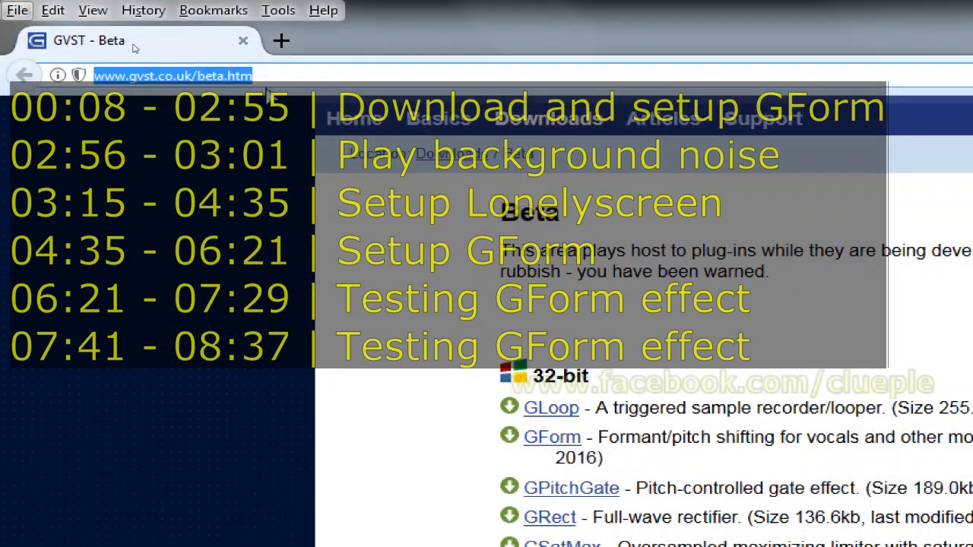
left_click(275, 76)
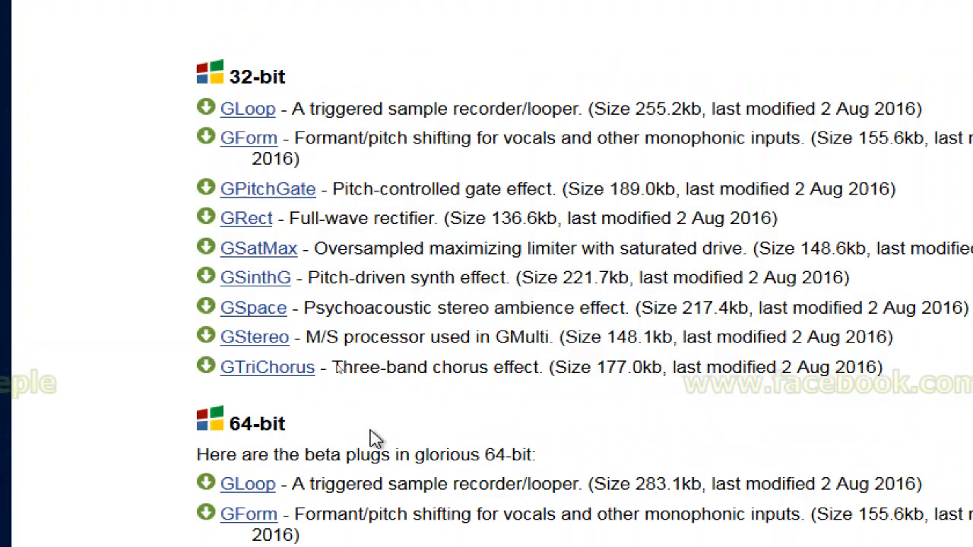
scroll(371, 456, "down", 3)
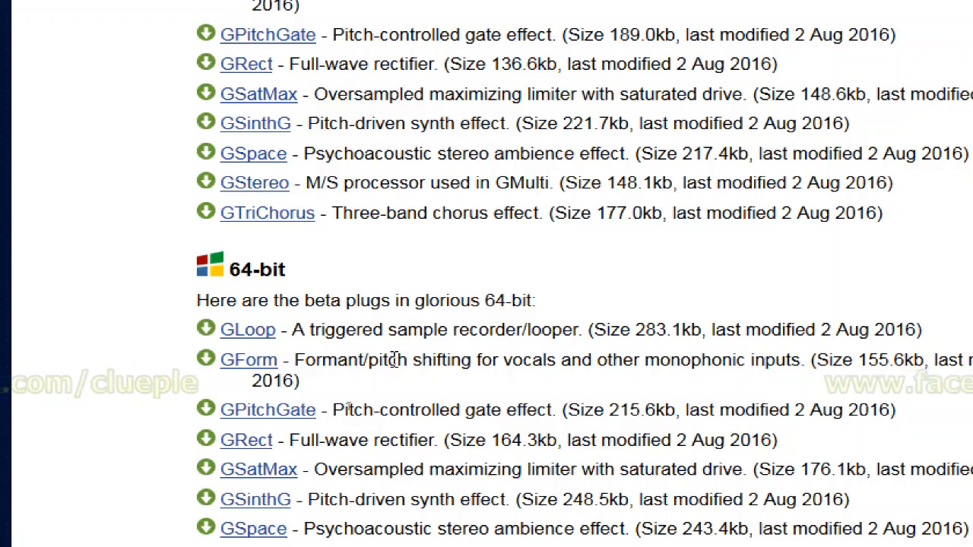
scroll(332, 359, "down", 1)
left_click_drag(331, 359, 340, 369)
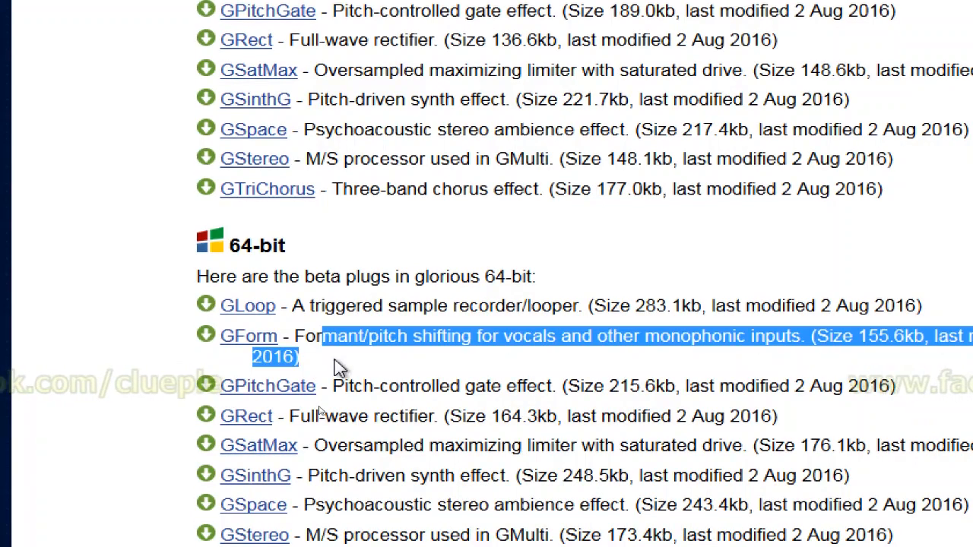
left_click(194, 353)
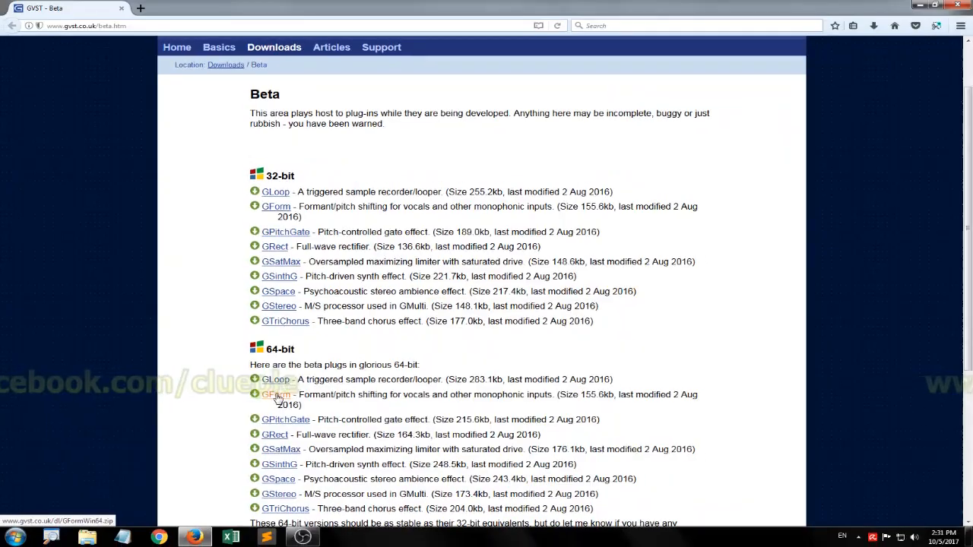
right_click(279, 396)
left_click(278, 396)
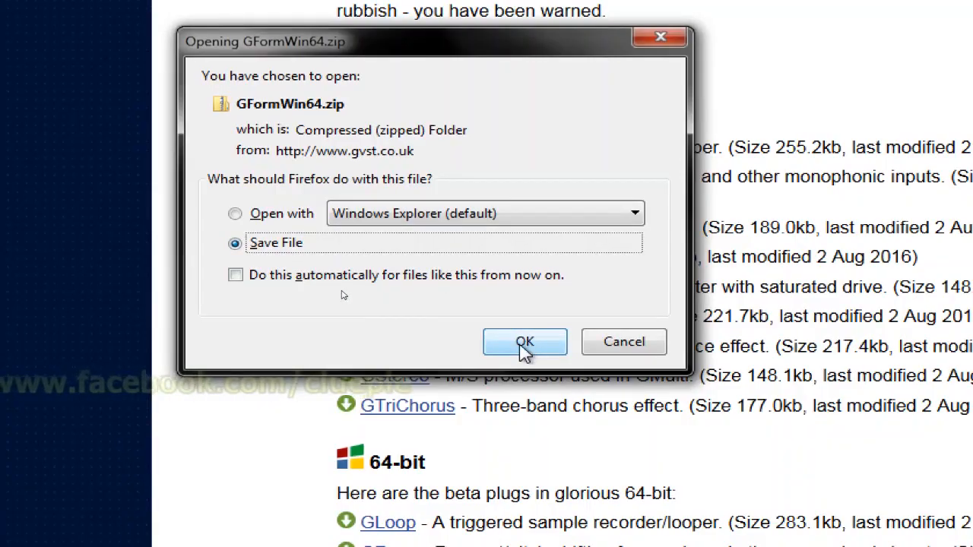
left_click(524, 343)
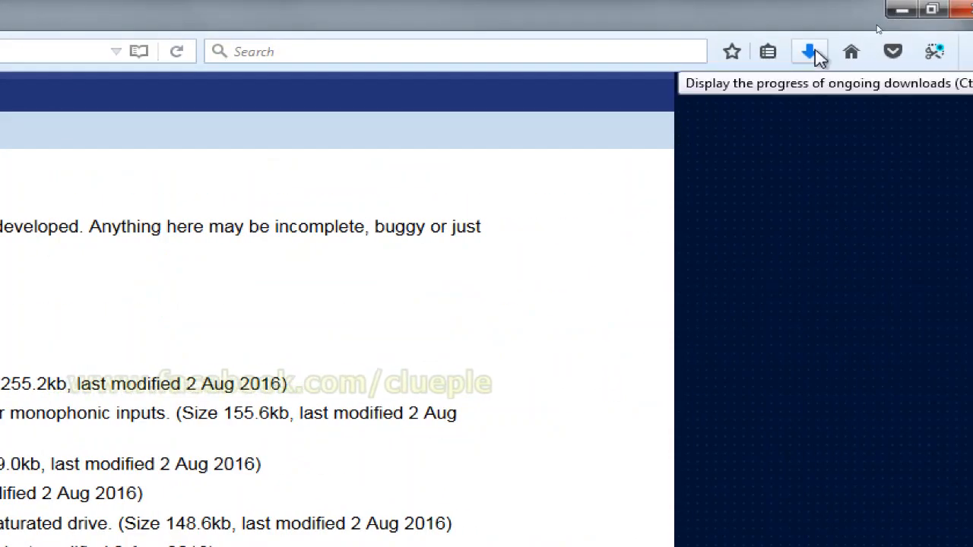
Show the completed GFormWin64.zip download in its Downloads folder.
left_click(810, 52)
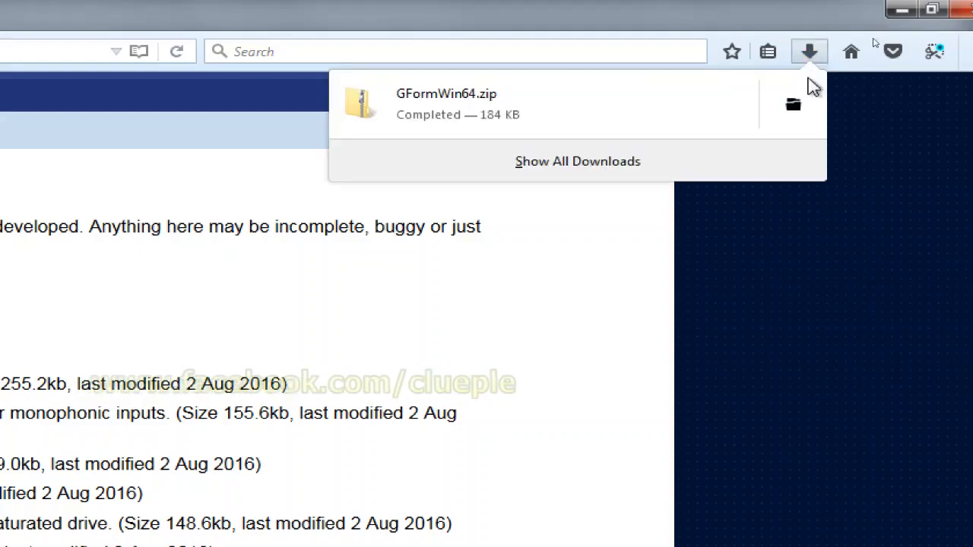
left_click(804, 97)
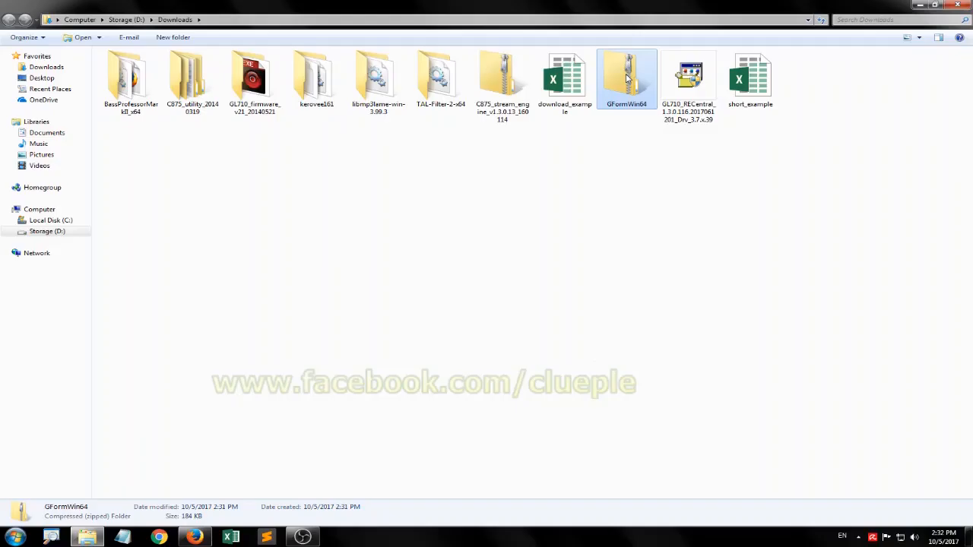
Extract GFormWin64.zip into its own GFormWin64 folder in Downloads.
right_click(627, 78)
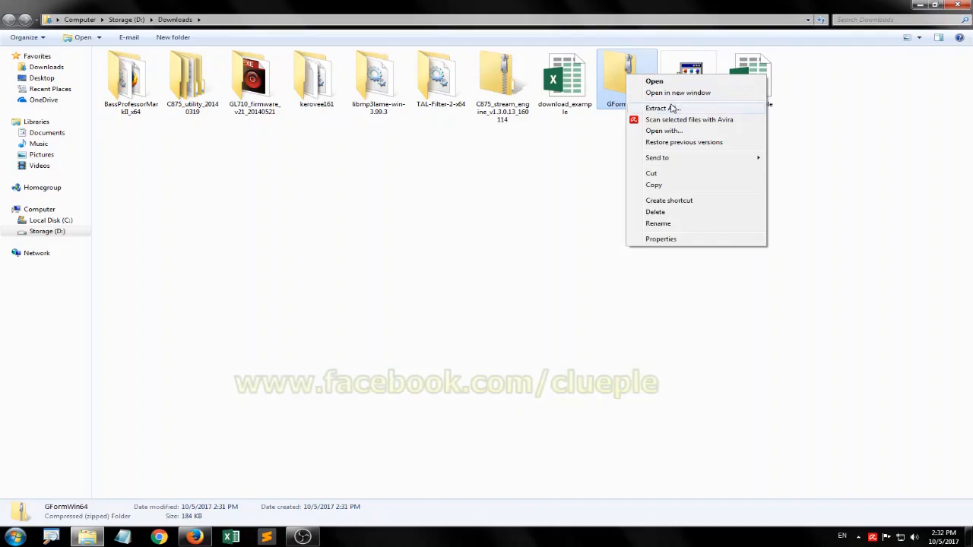
left_click(672, 109)
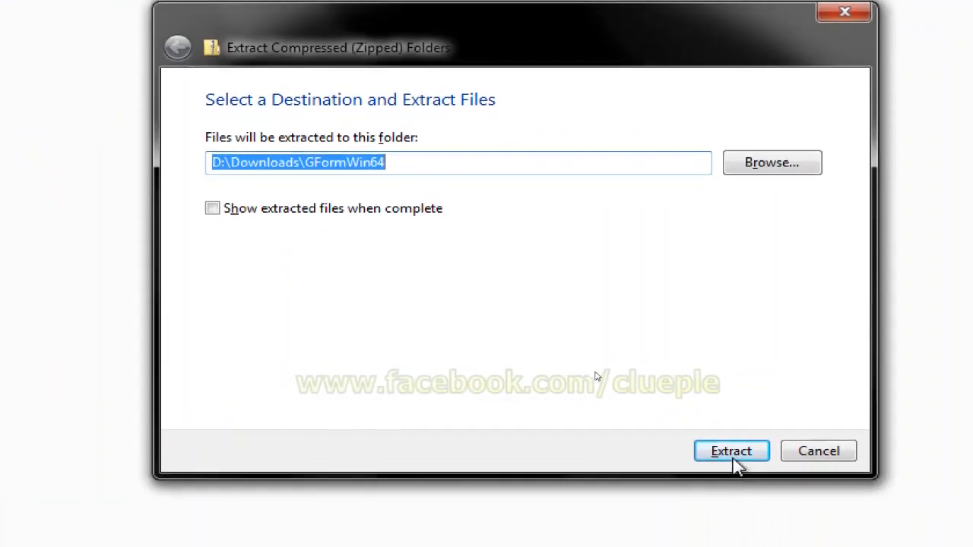
left_click(731, 456)
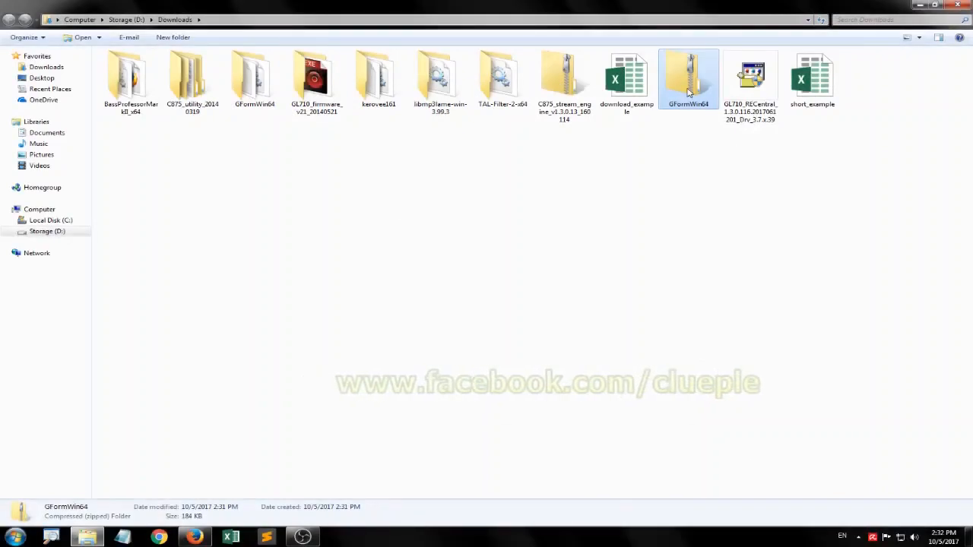
Delete the original GFormWin64.zip, sending it to the Recycle Bin.
key("Delete")
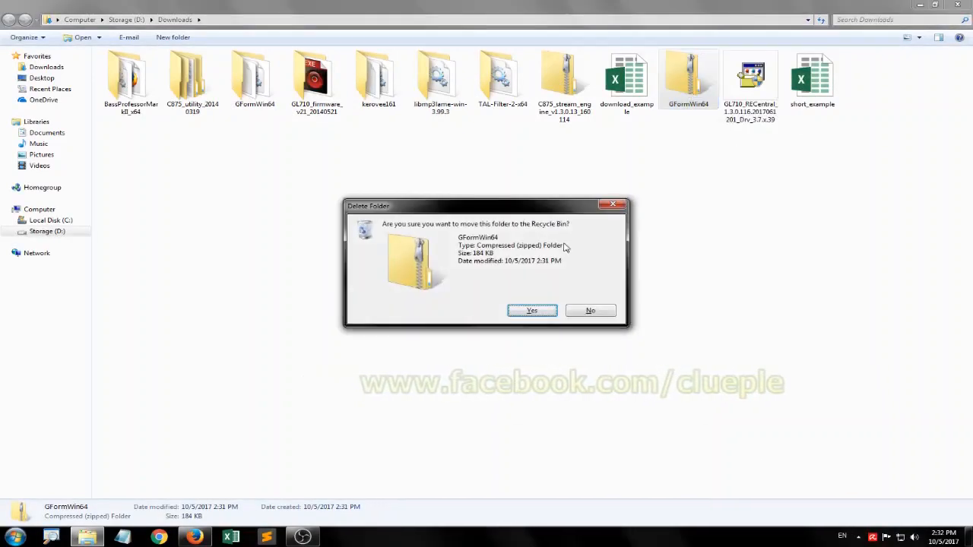
left_click(530, 312)
left_click(264, 89)
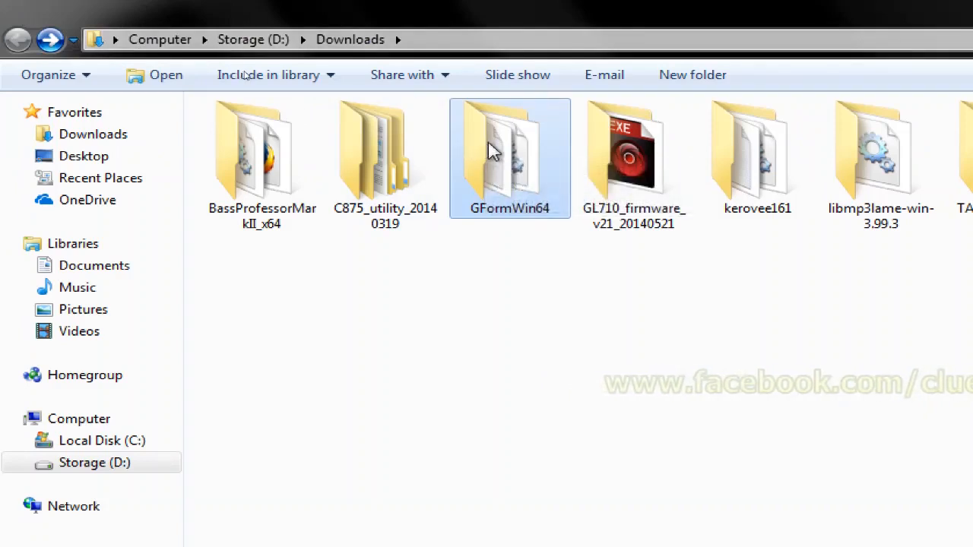
Copy the extracted GFormWin64 folder and navigate to C:\Program Files\VSTPlugins.
right_click(493, 150)
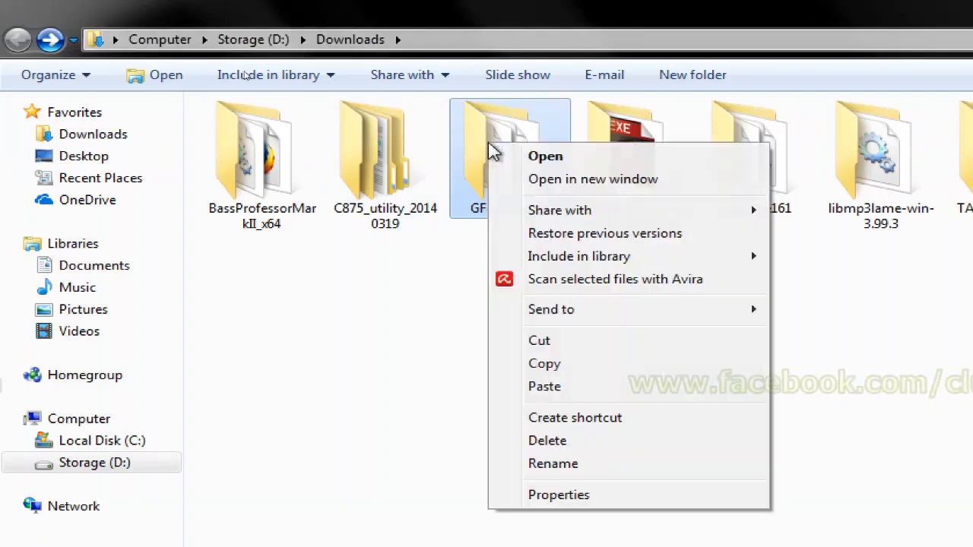
left_click(566, 363)
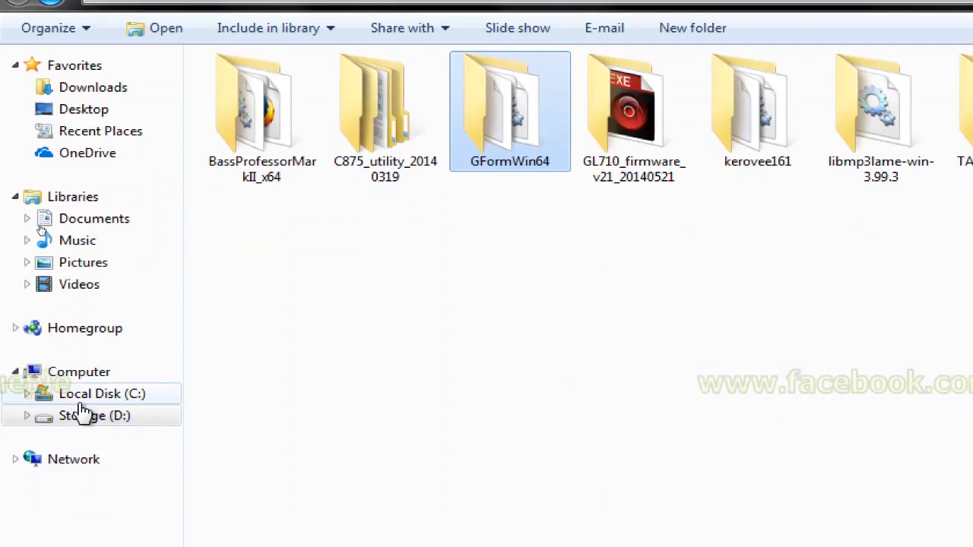
left_click(83, 399)
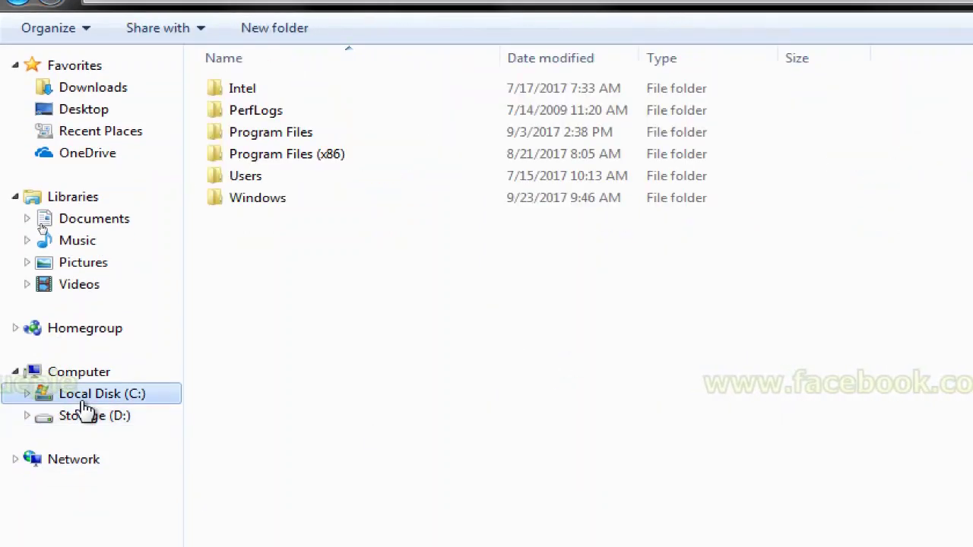
double_click(267, 135)
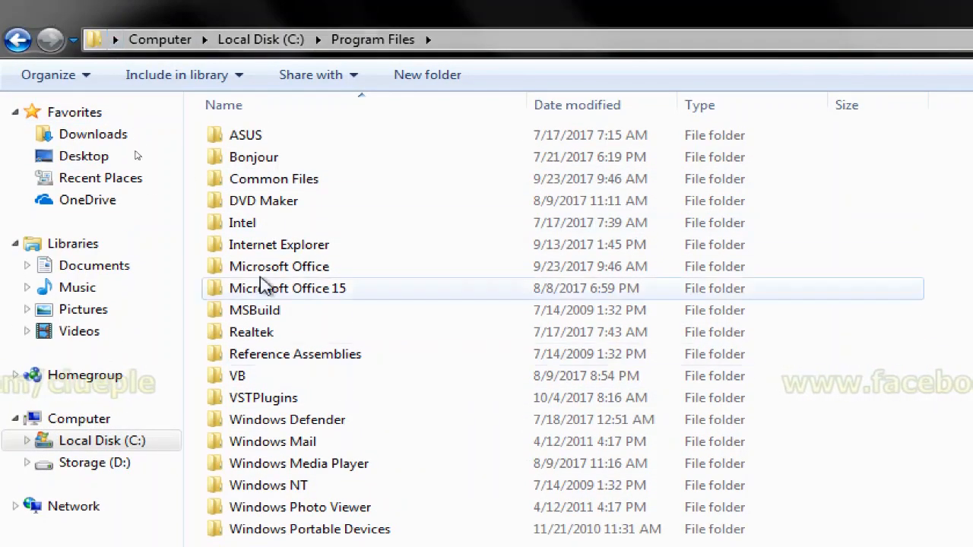
left_click(275, 402)
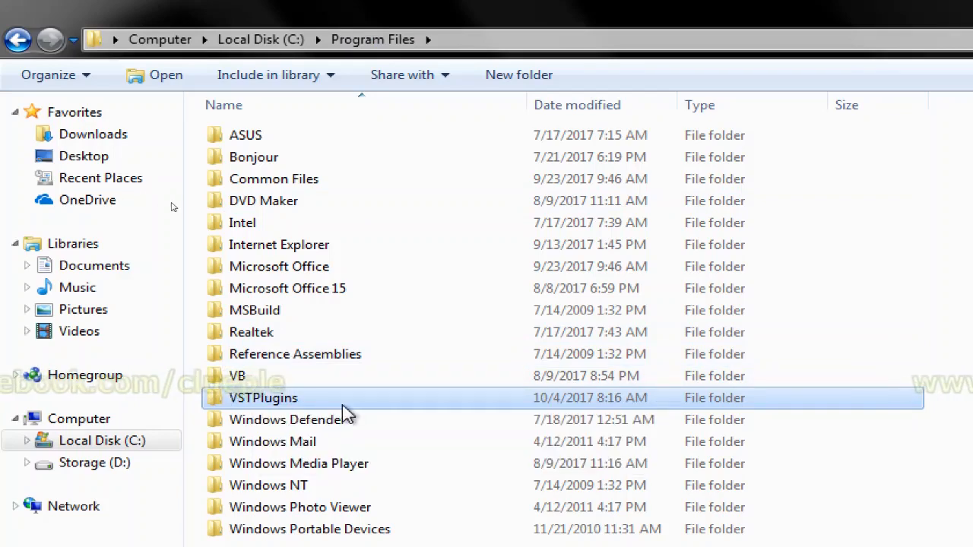
double_click(319, 403)
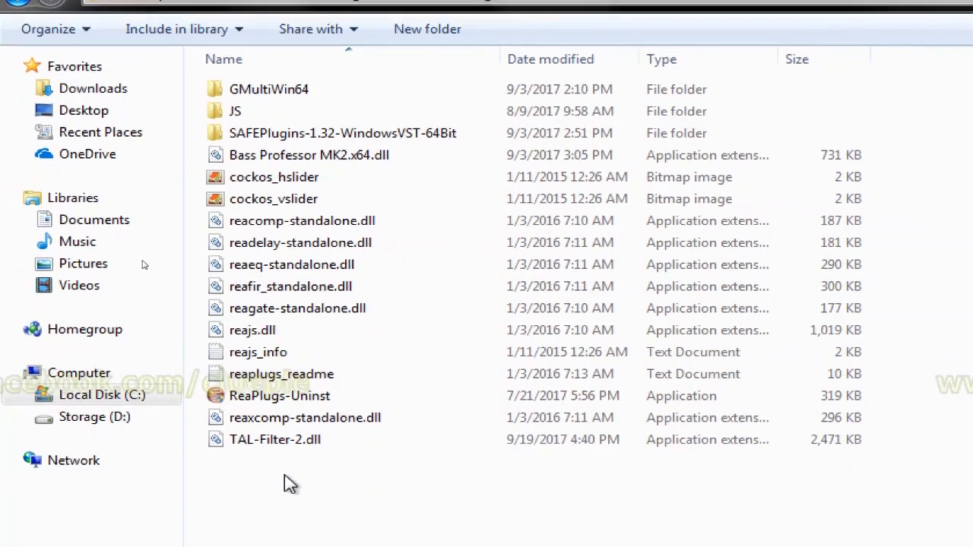
Paste GFormWin64 into VSTPlugins with admin permission and verify GForm.dll is inside.
key("ctrl+v")
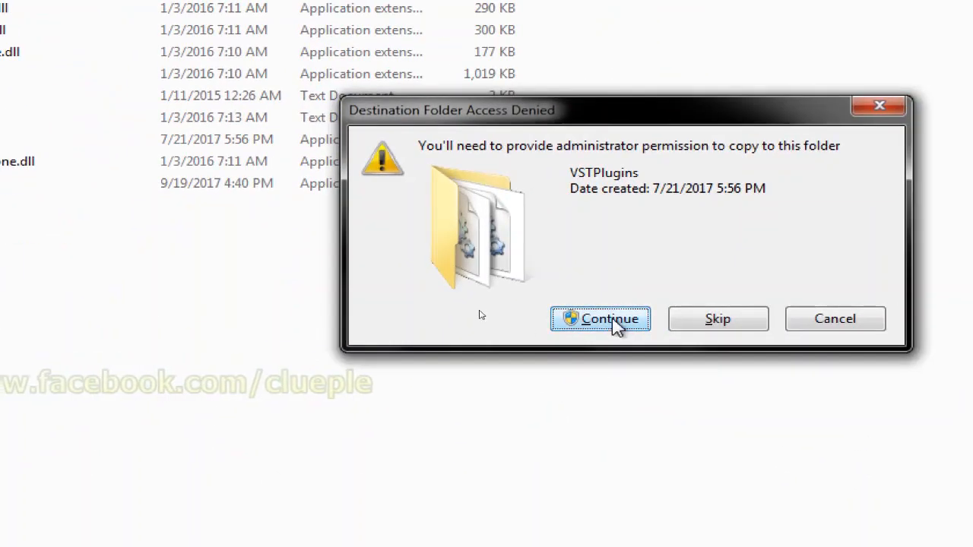
left_click(600, 319)
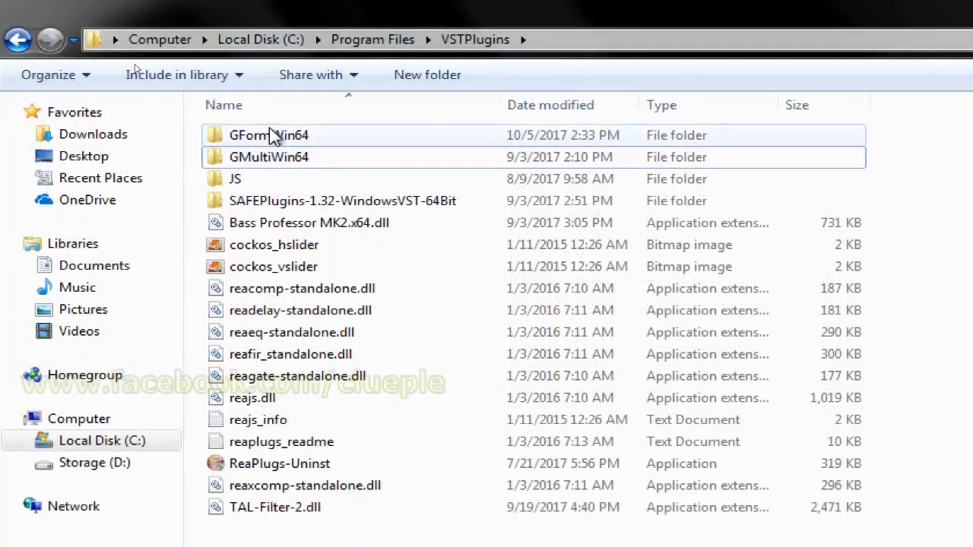
double_click(271, 137)
left_click(264, 145)
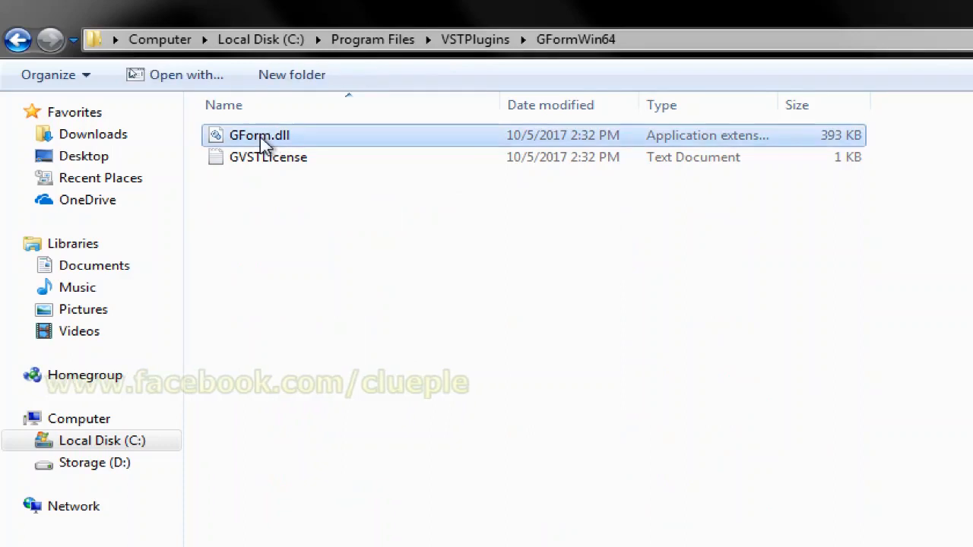
left_click(18, 40)
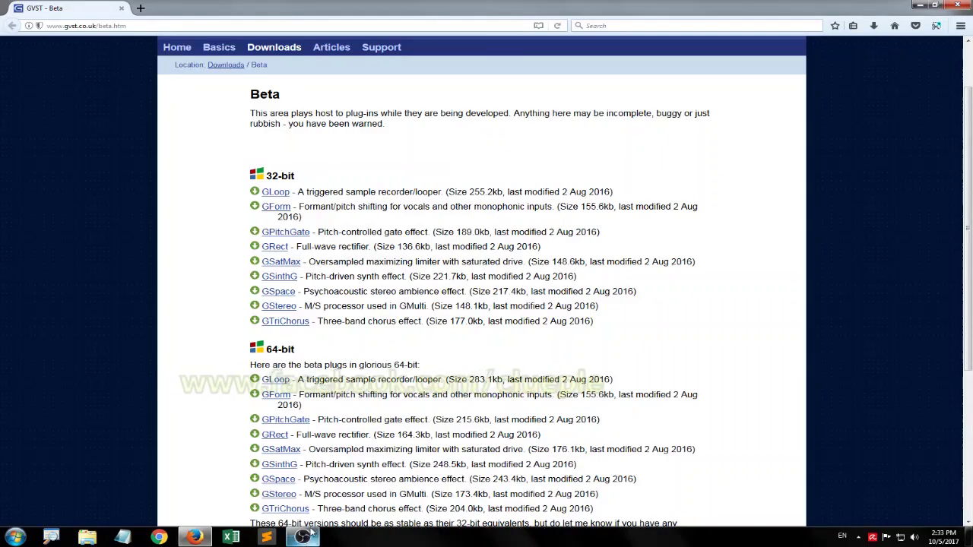
Bring the OBS Studio main window to the front from the taskbar.
left_click(303, 538)
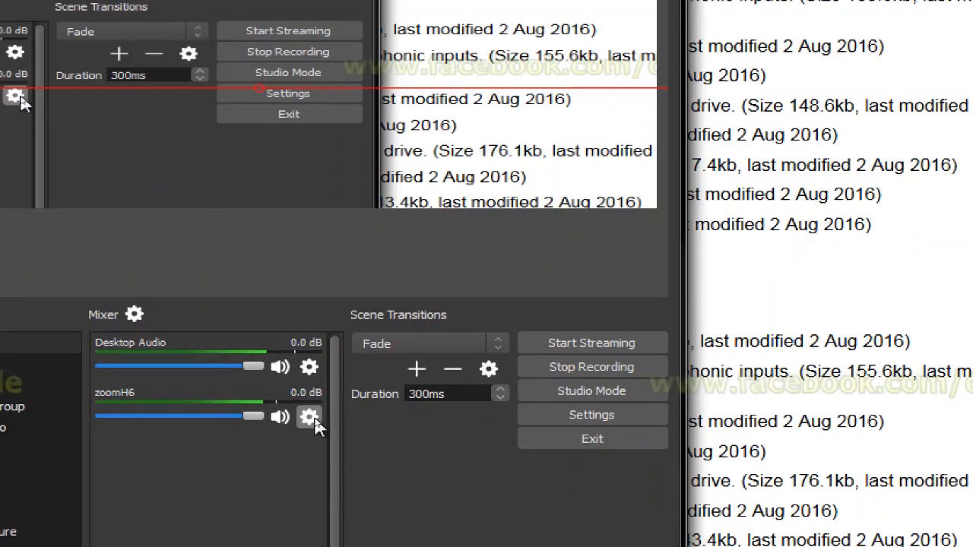
Remove the old 'pitch' filter from the zoomH6 microphone's audio filter list.
left_click(127, 391)
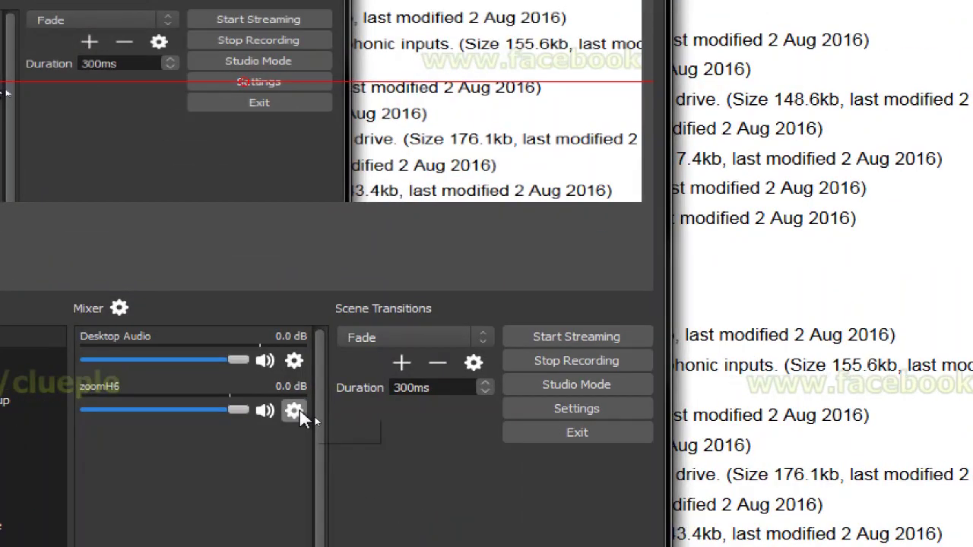
left_click(294, 410)
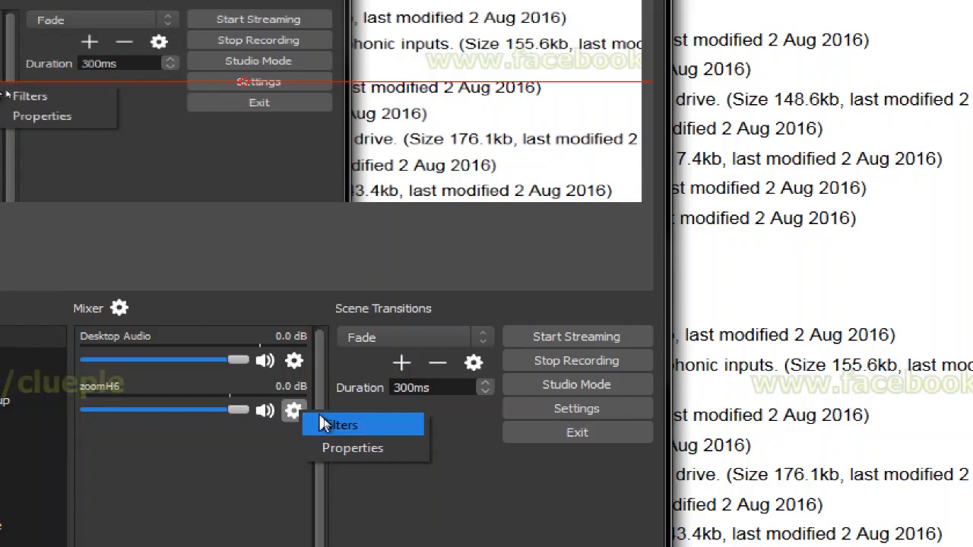
left_click(332, 426)
left_click(76, 130)
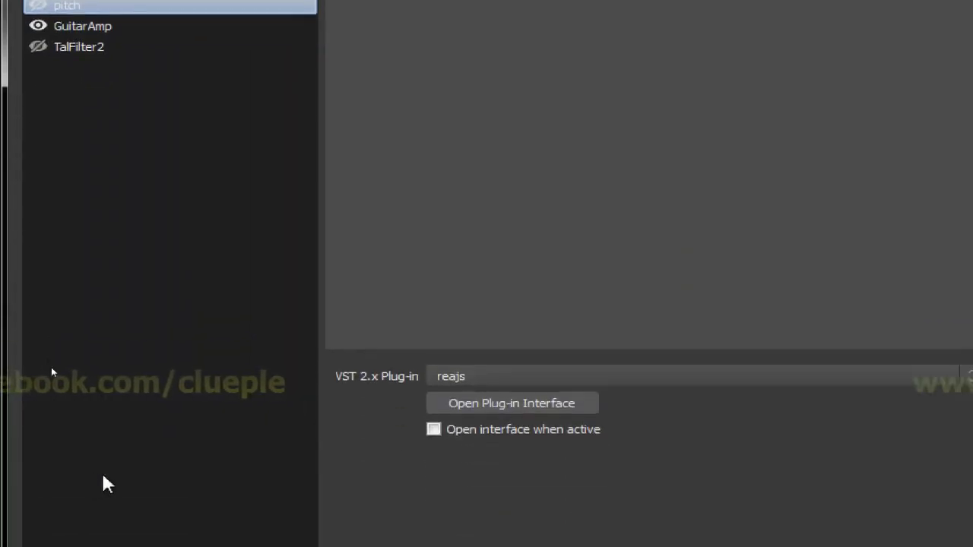
left_click(67, 499)
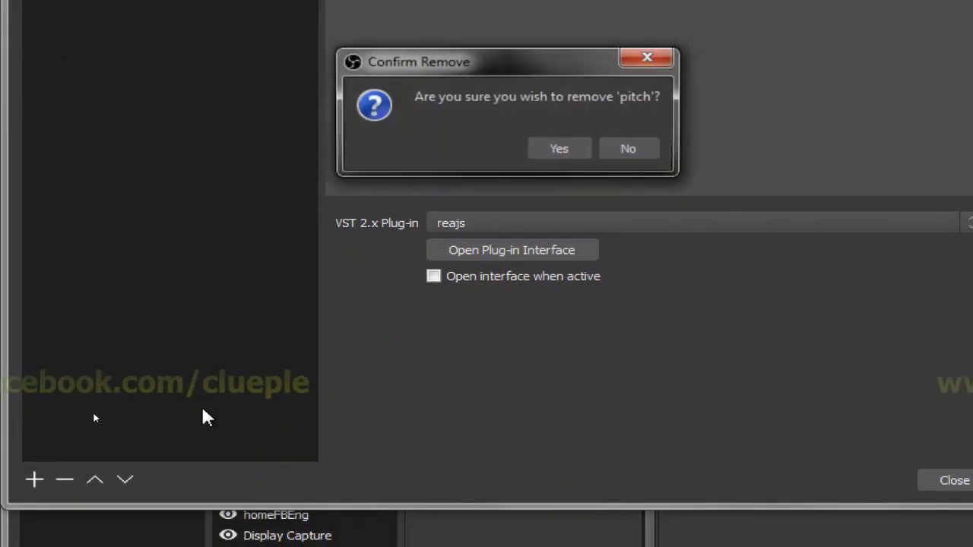
left_click(575, 150)
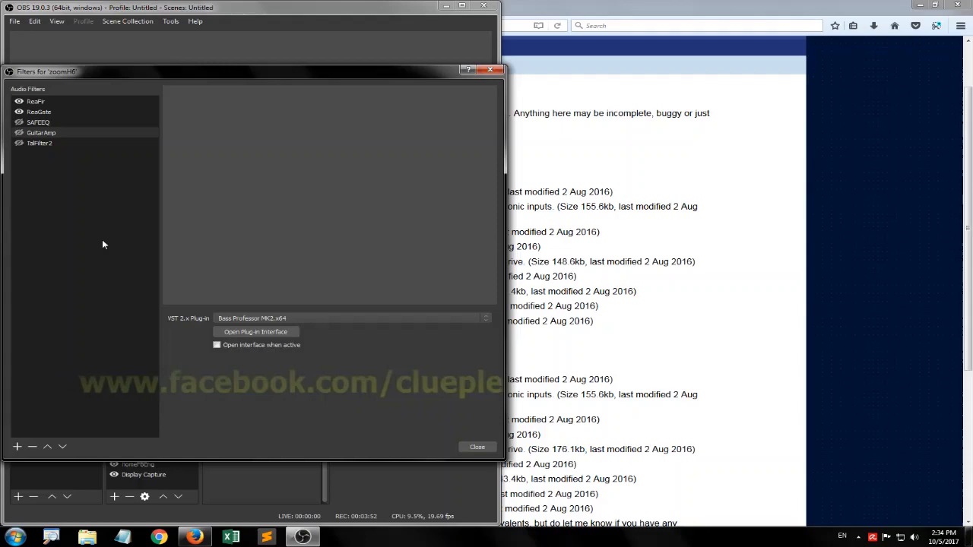
Inspect the ReaFir plug-in's spectrum window on zoomH6, then view the ReaGate settings.
left_click(50, 101)
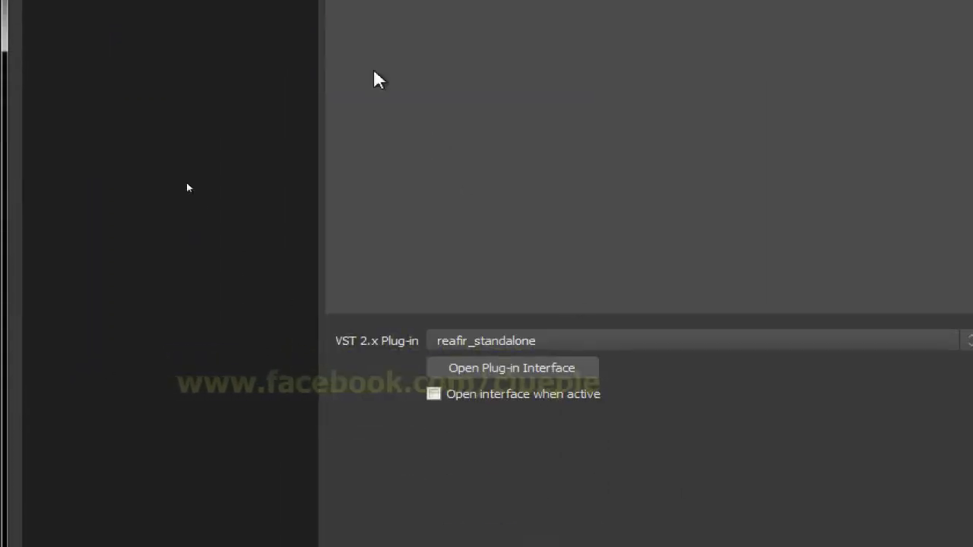
left_click(566, 511)
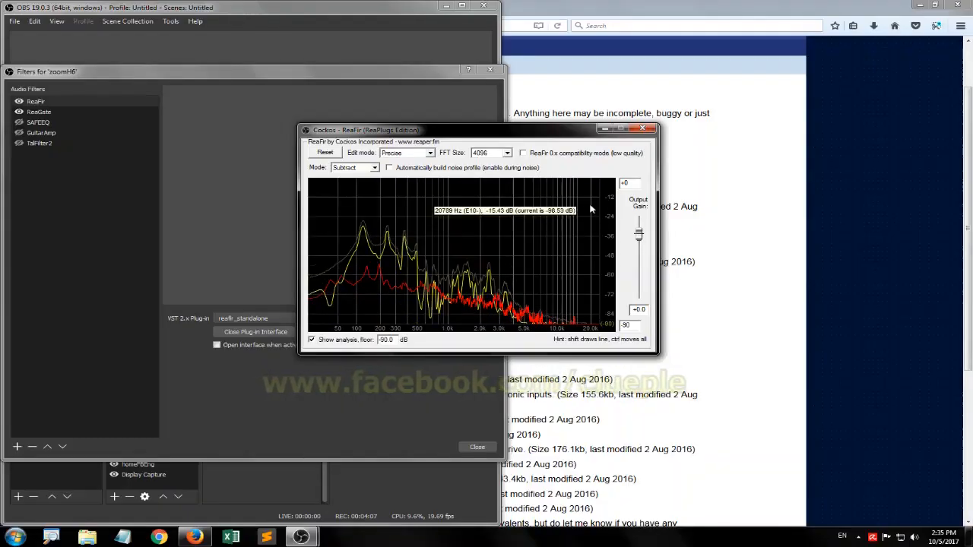
left_click(642, 128)
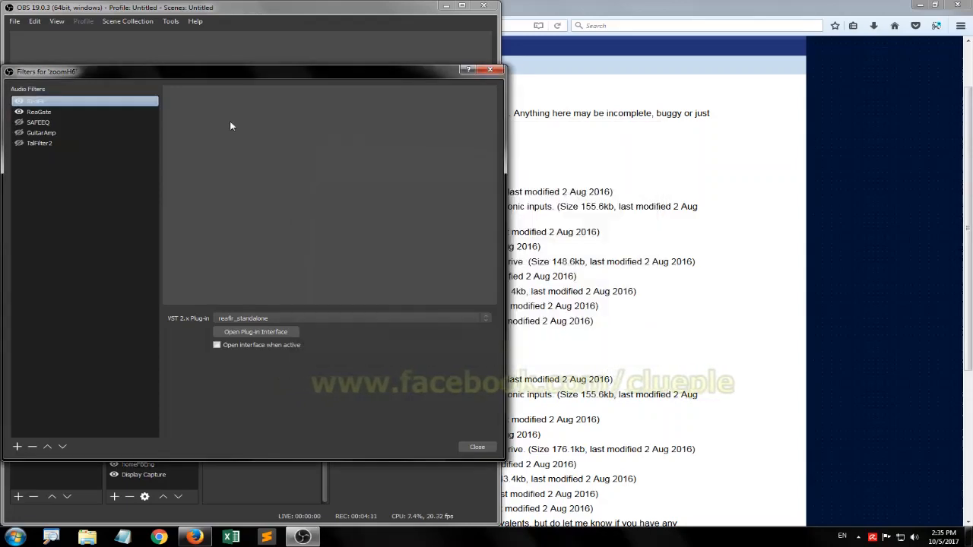
left_click(73, 113)
Toggle ReaFir and ReaGate back on and close the zoomH6 filter list.
left_click(19, 111)
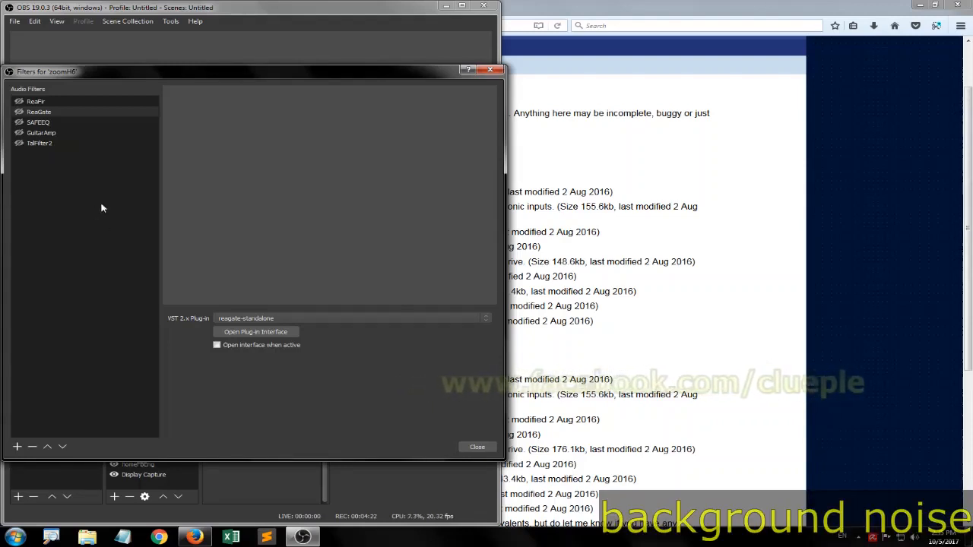
left_click(23, 101)
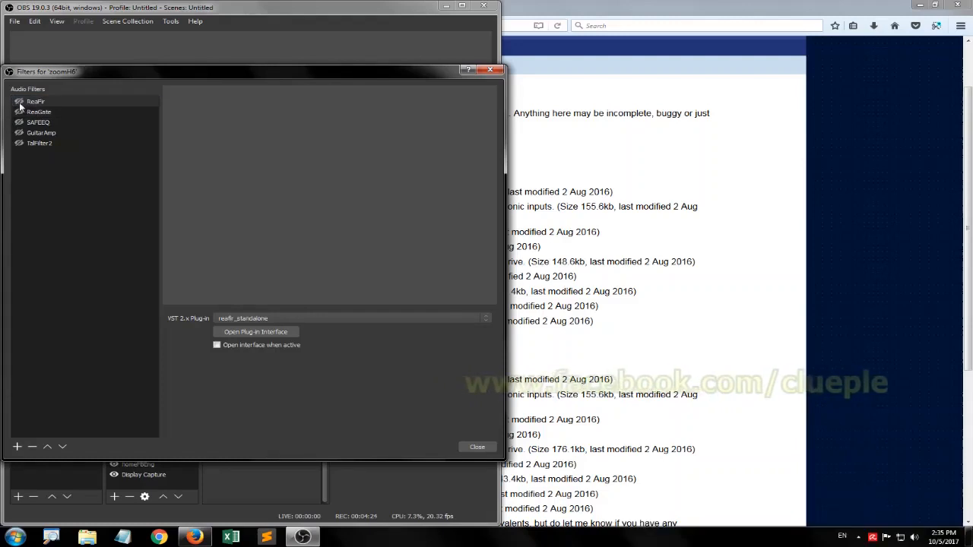
left_click(21, 112)
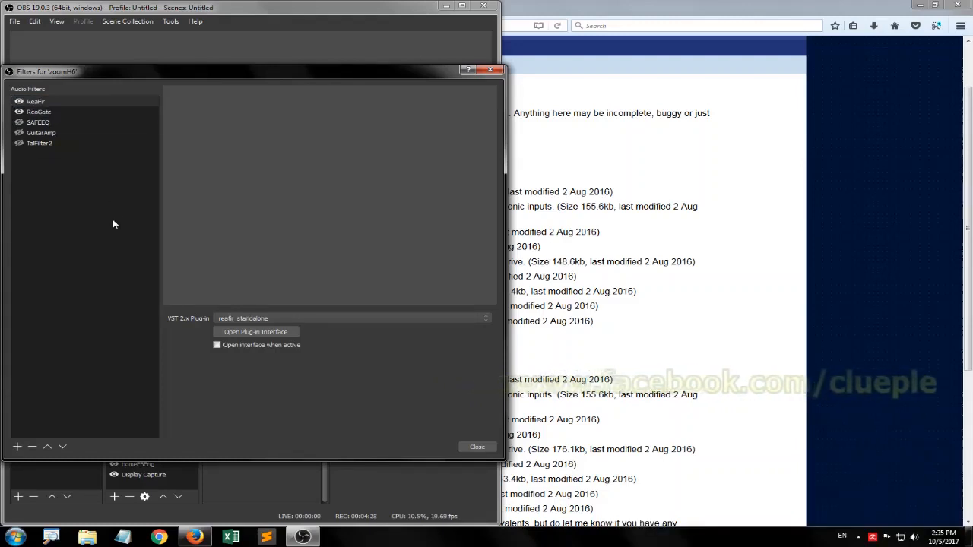
left_click(474, 447)
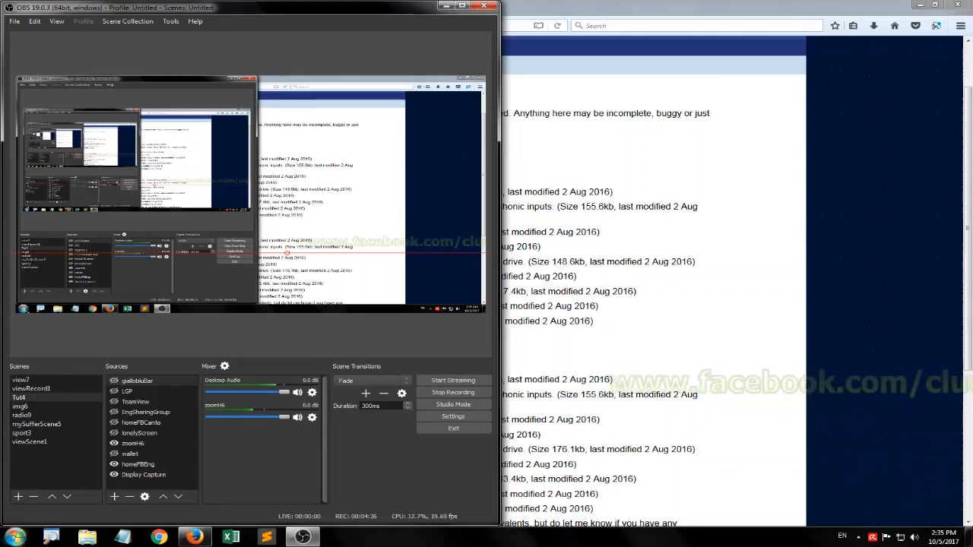
Launch the LonelyScreen AirPlay receiver from the Start menu.
left_click(15, 537)
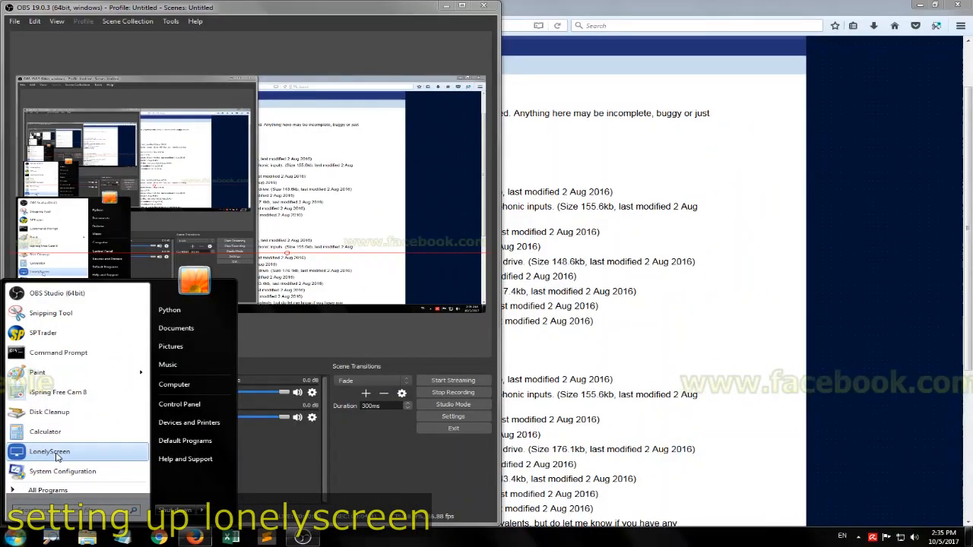
left_click(49, 453)
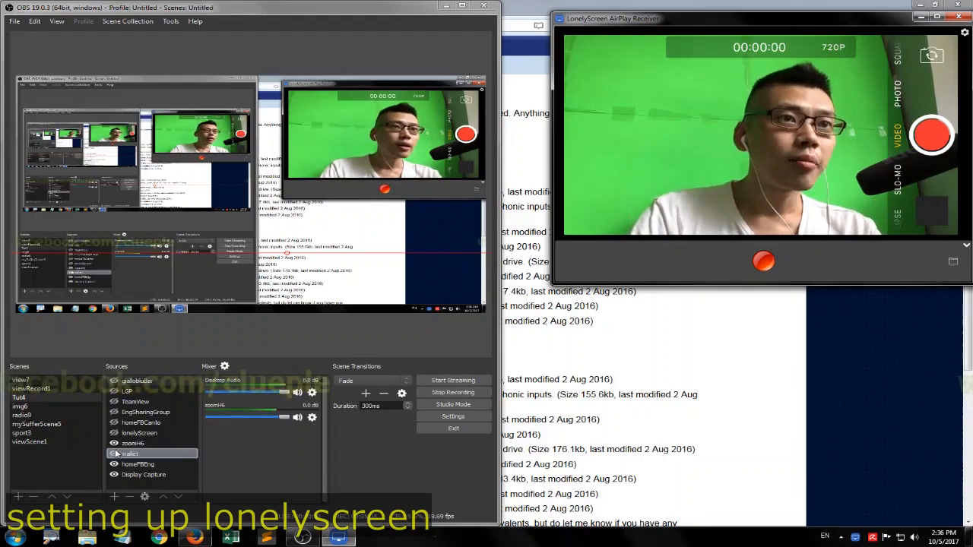
Show the lonelyScreen source, move it to the bottom-right, and bring up its filters.
left_click(118, 434)
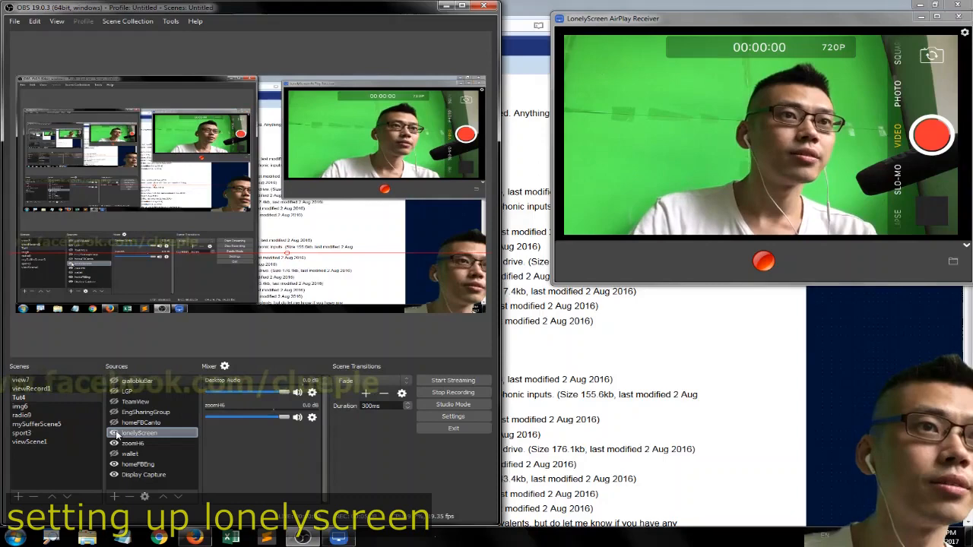
left_click(418, 347)
mouse_move(456, 250)
left_mouse_down()
mouse_move(448, 264)
mouse_move(486, 278)
left_mouse_up()
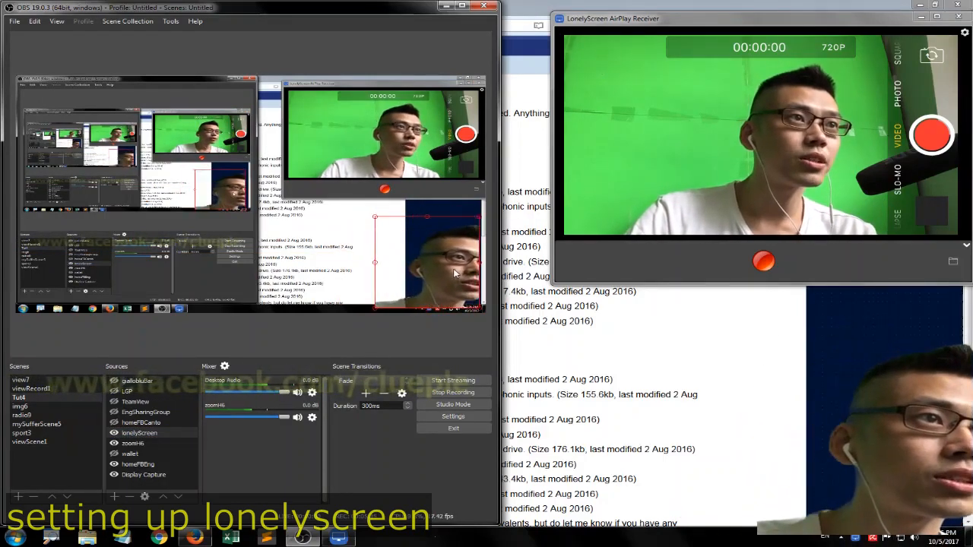
right_click(165, 434)
left_click(190, 411)
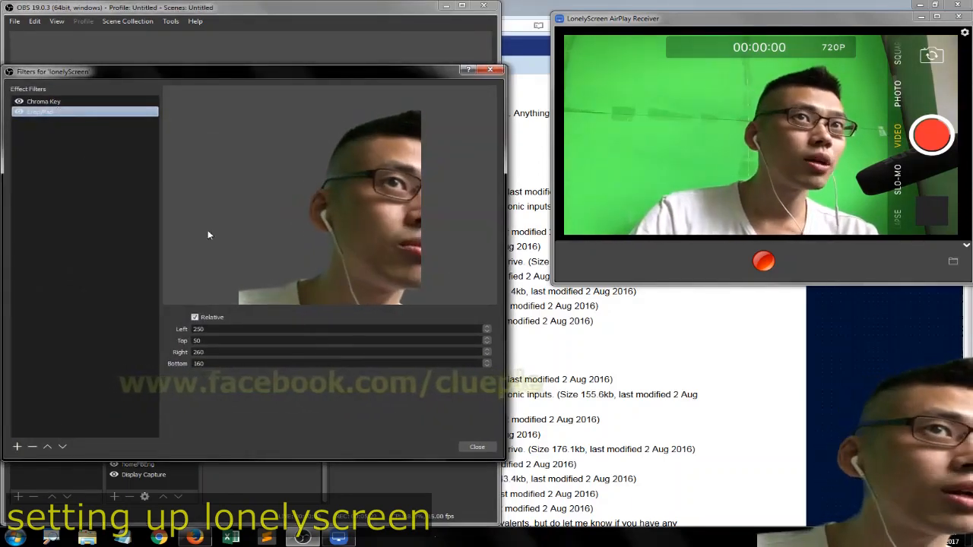
Set the Crop/Pad filter to Left 200, Right 200 and Bottom 90.
left_click(205, 328)
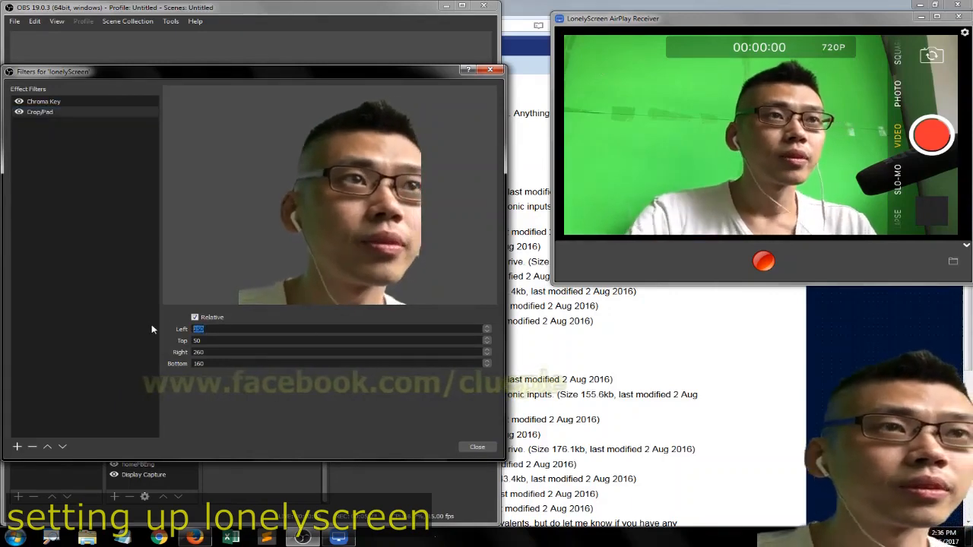
key("BackSpace")
key("BackSpace")
key("BackSpace")
type("0")
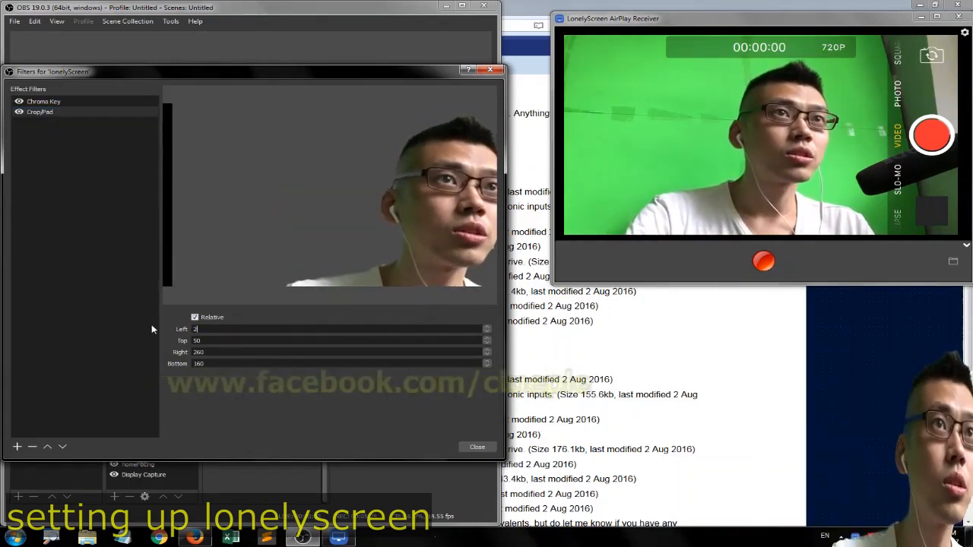
type("20")
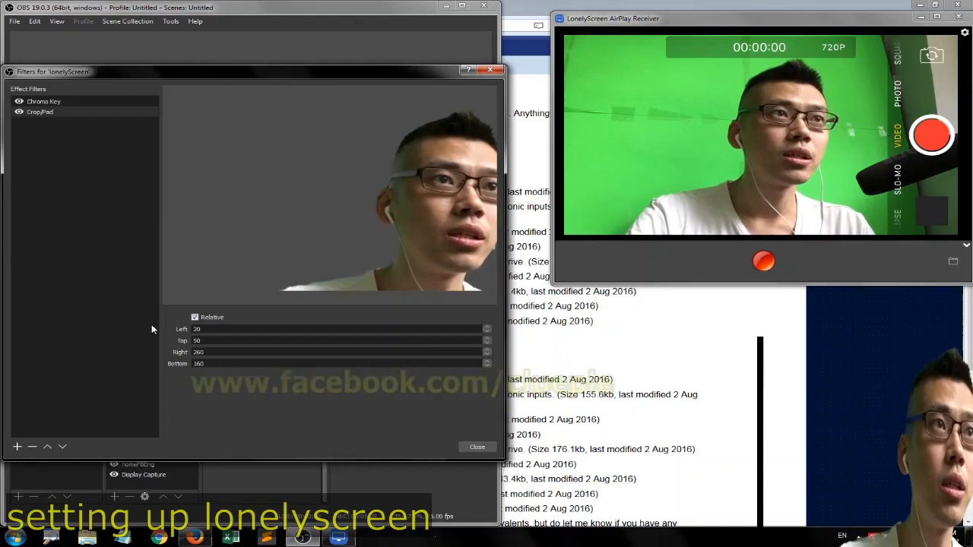
key("BackSpace")
type("50")
key("BackSpace")
key("BackSpace")
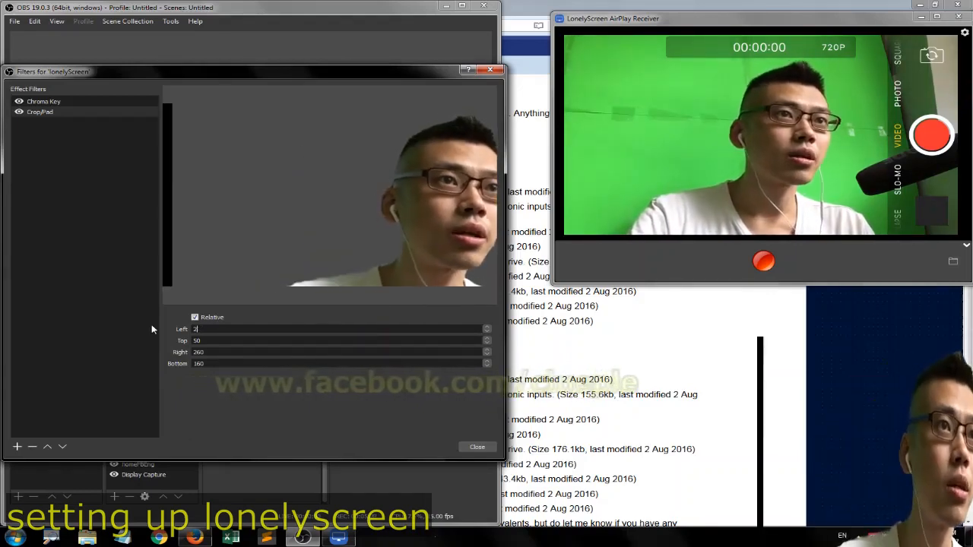
type("00")
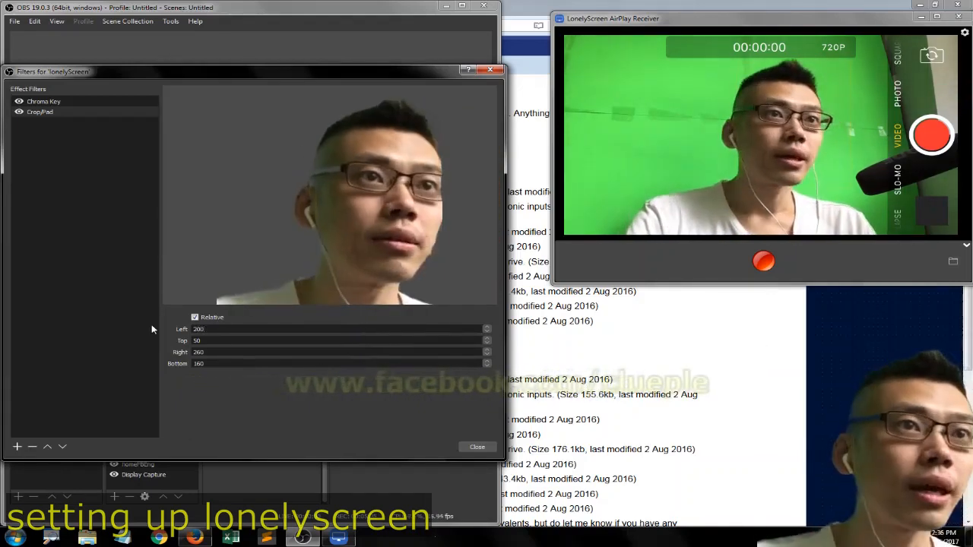
key("Tab")
key("Tab")
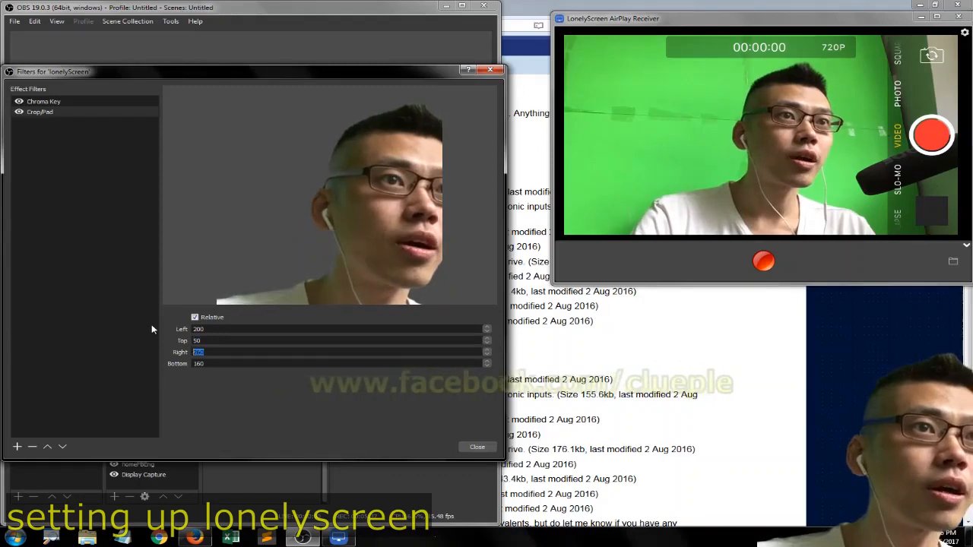
key("BackSpace")
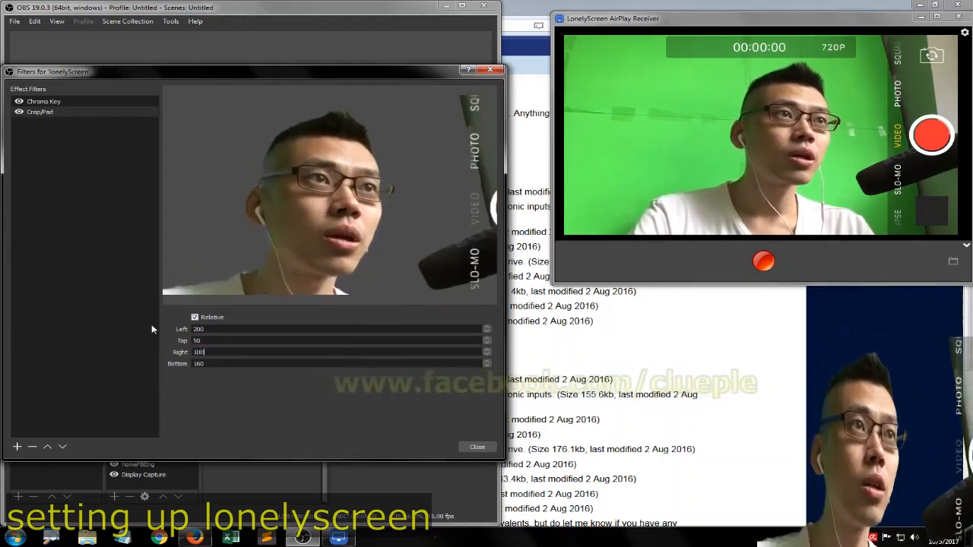
type("150")
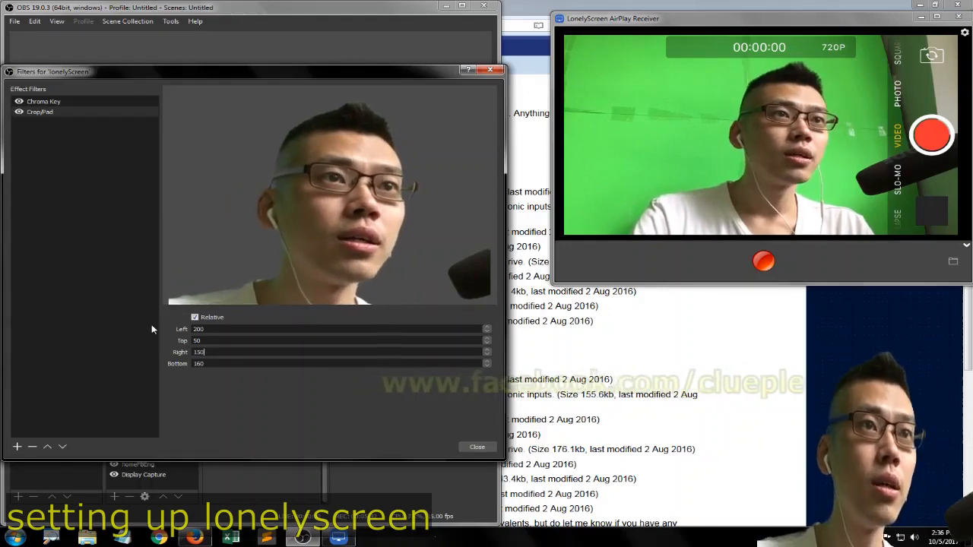
key("BackSpace")
key("BackSpace")
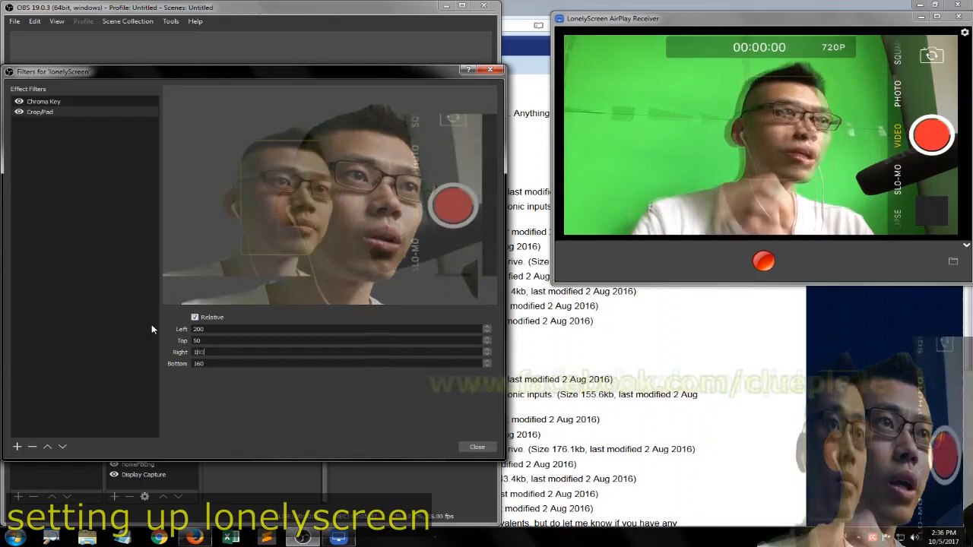
type("900")
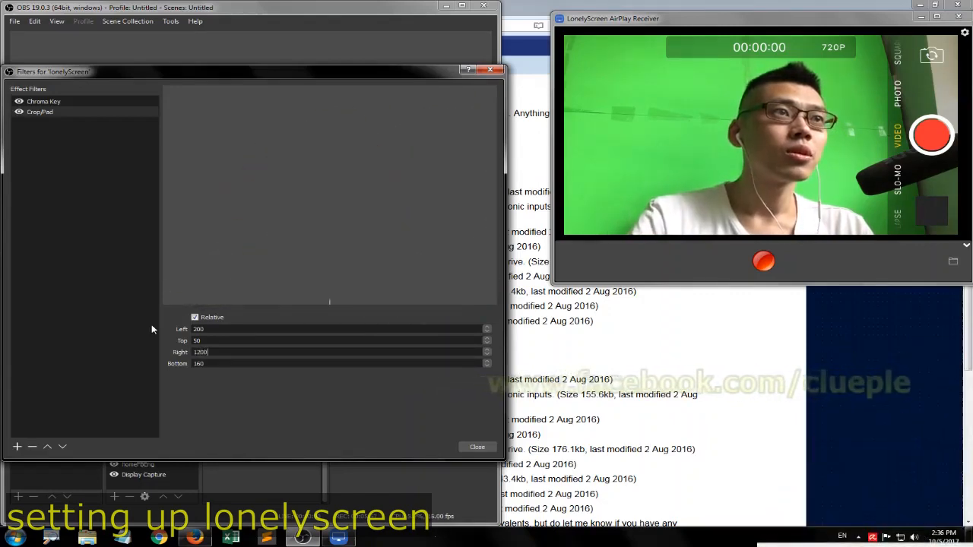
key("BackSpace")
key("BackSpace")
key("BackSpace")
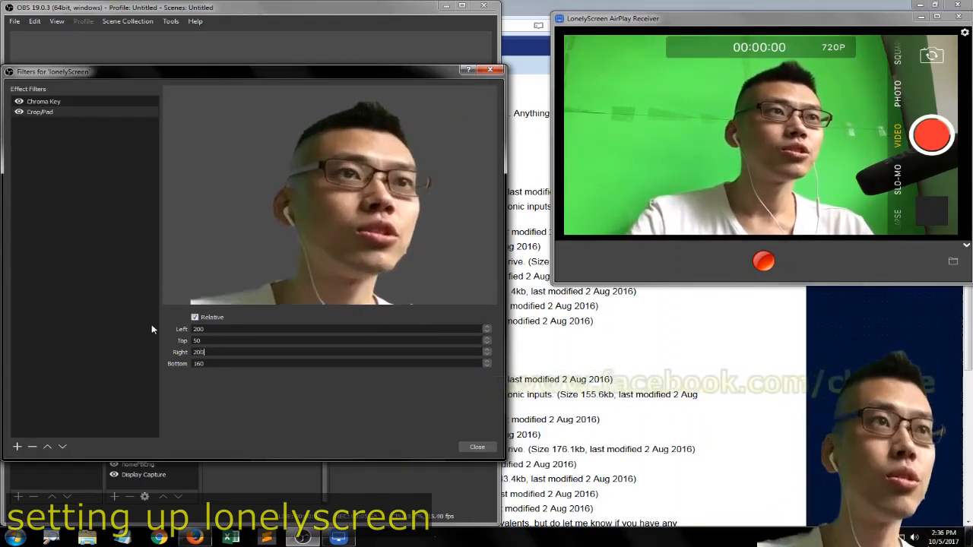
type("200")
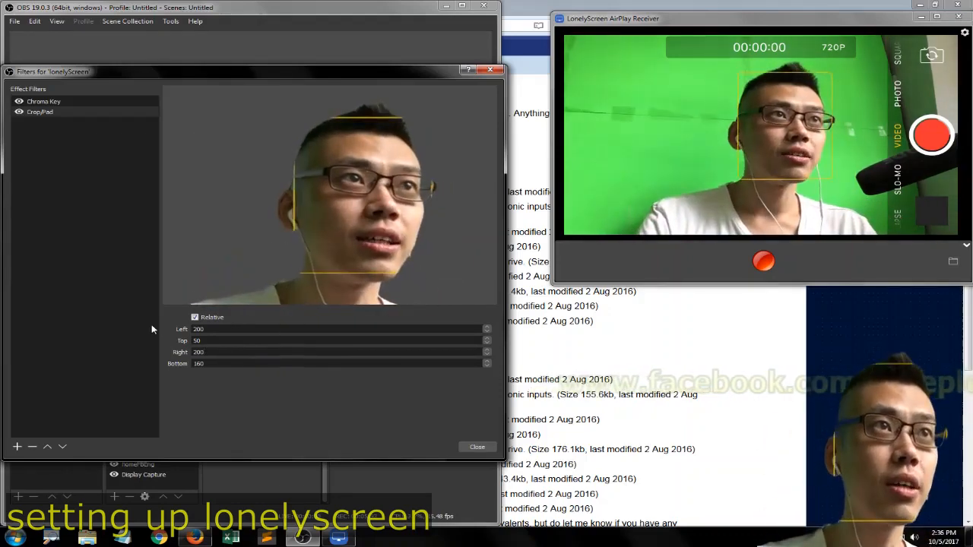
key("Tab")
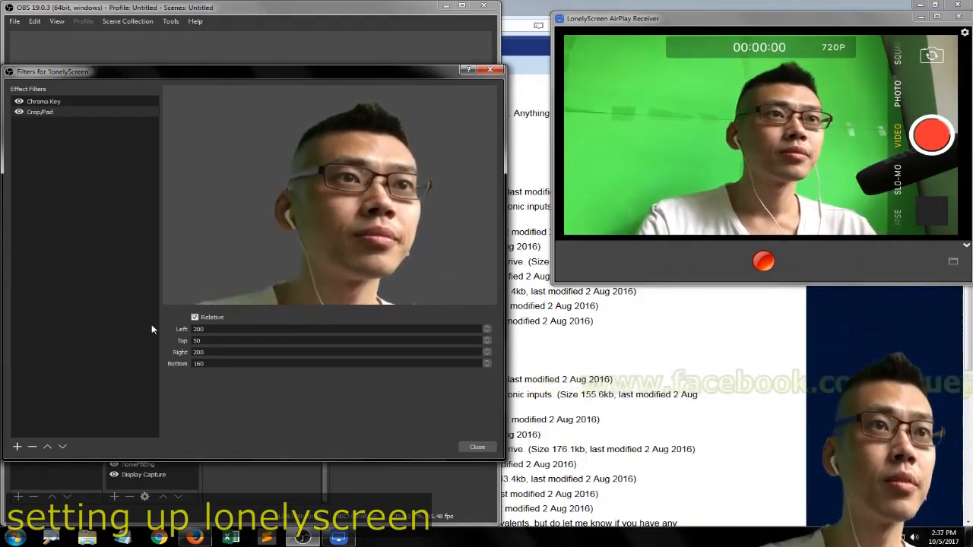
key("BackSpace")
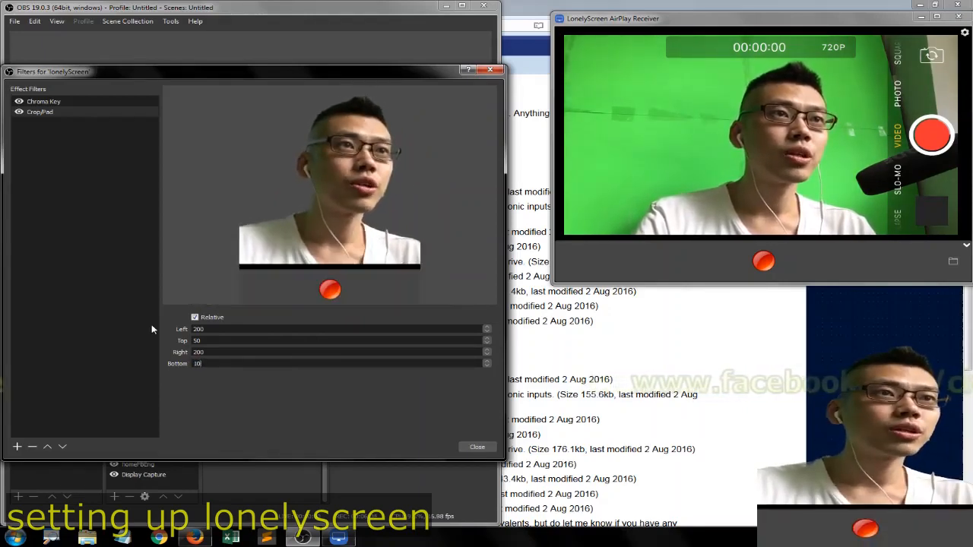
type("90")
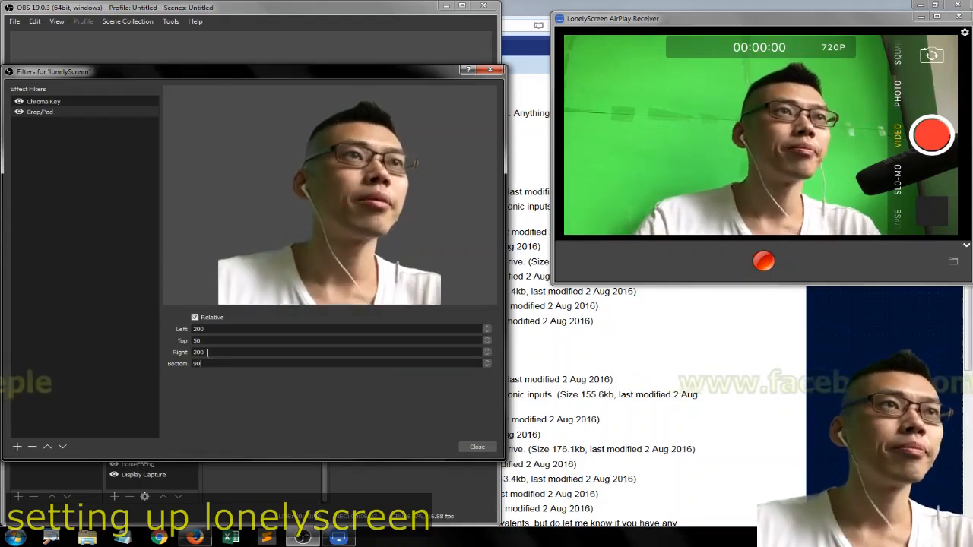
Close the lonelyScreen filters and bring up the zoomH6 mic's audio filter list.
left_click(476, 447)
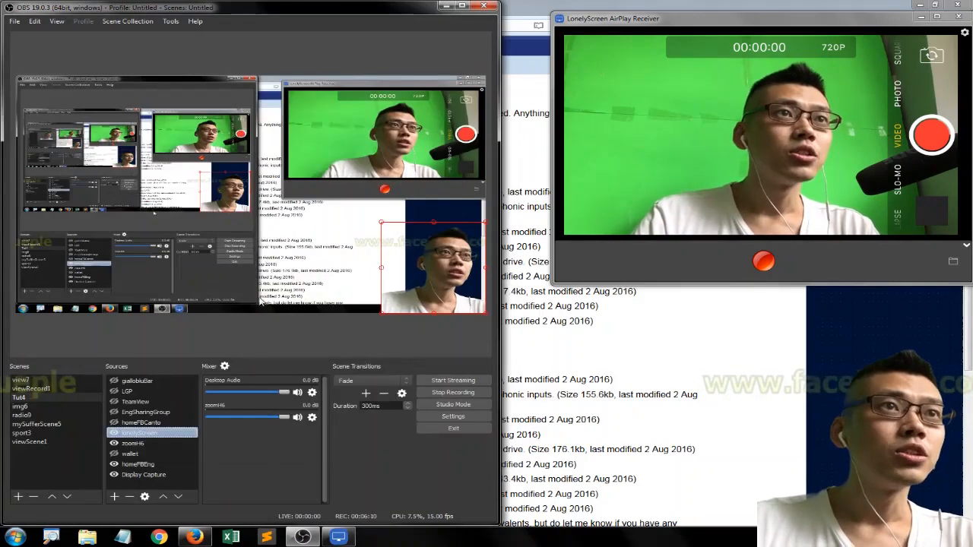
left_click(441, 282)
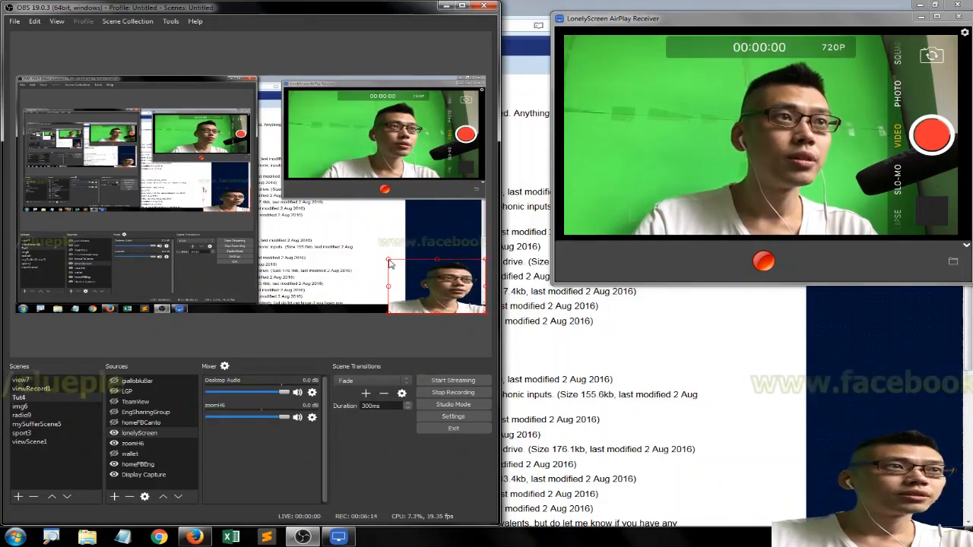
left_click(380, 243)
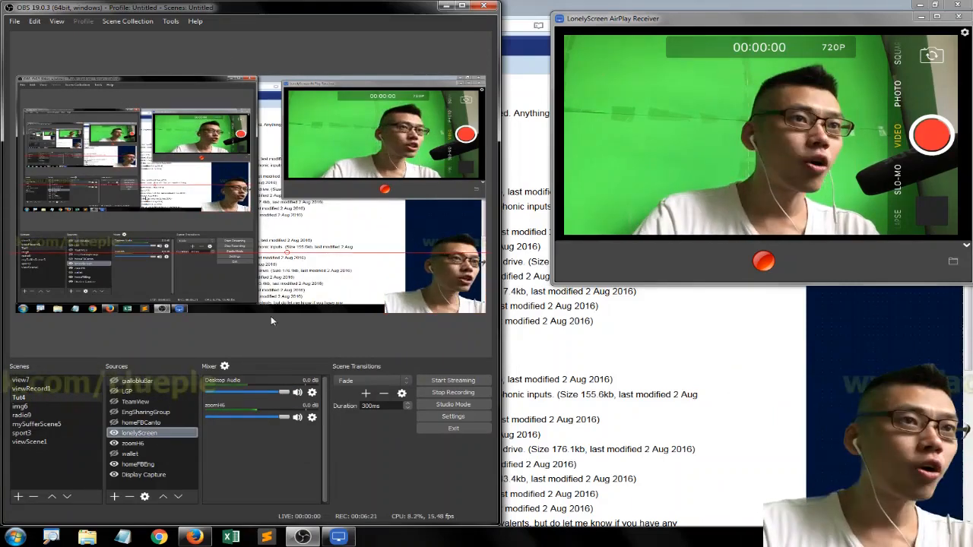
left_click(311, 417)
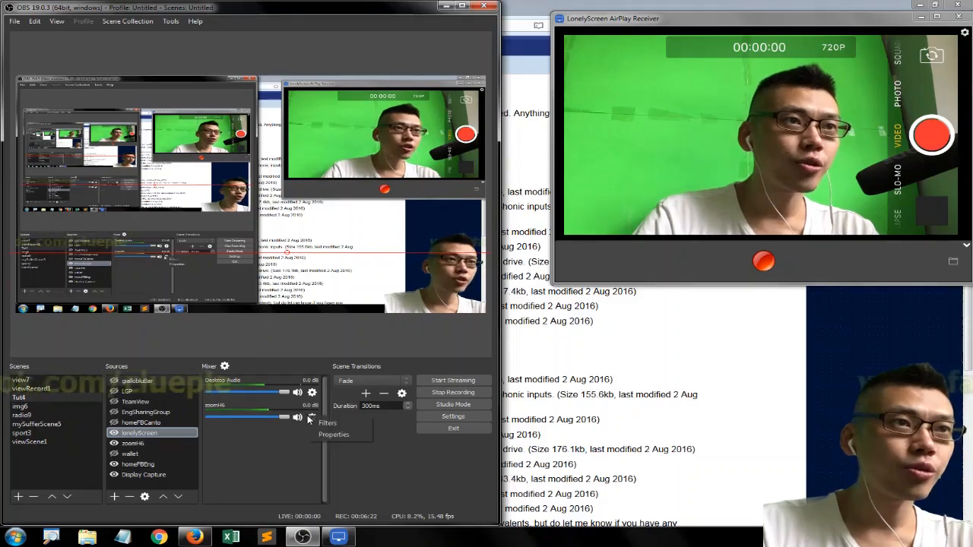
left_click(334, 426)
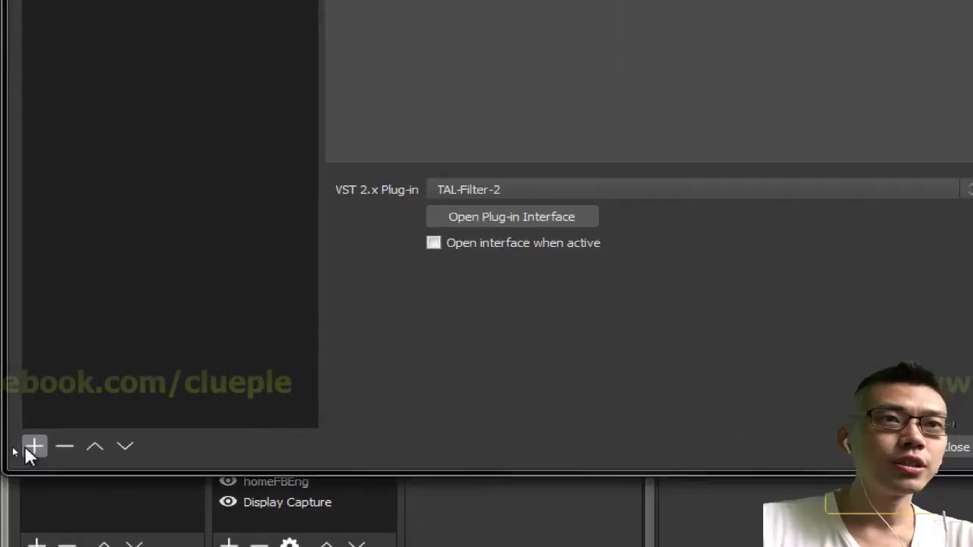
Add a VST 2.x Plug-in audio filter to the zoomH6 mic named 'pitch'.
left_click(13, 447)
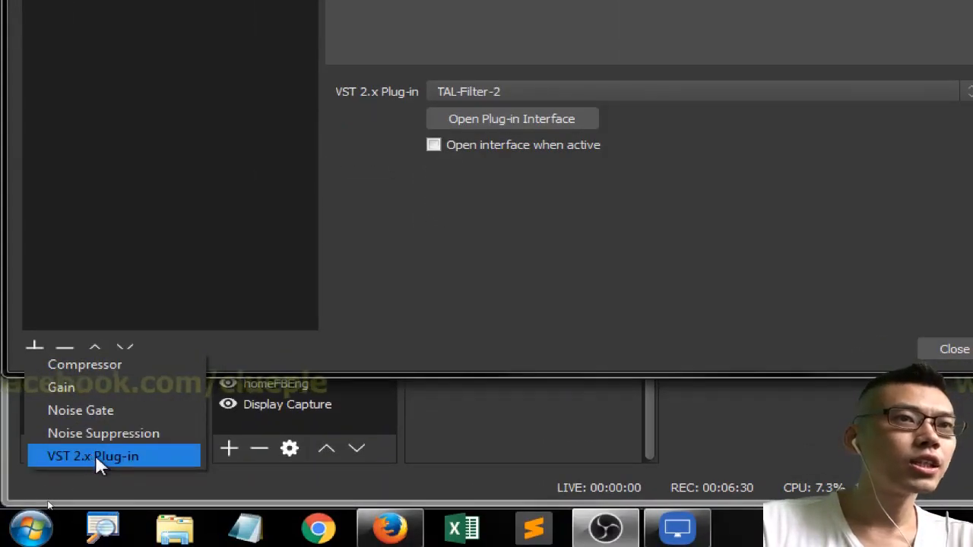
left_click(96, 455)
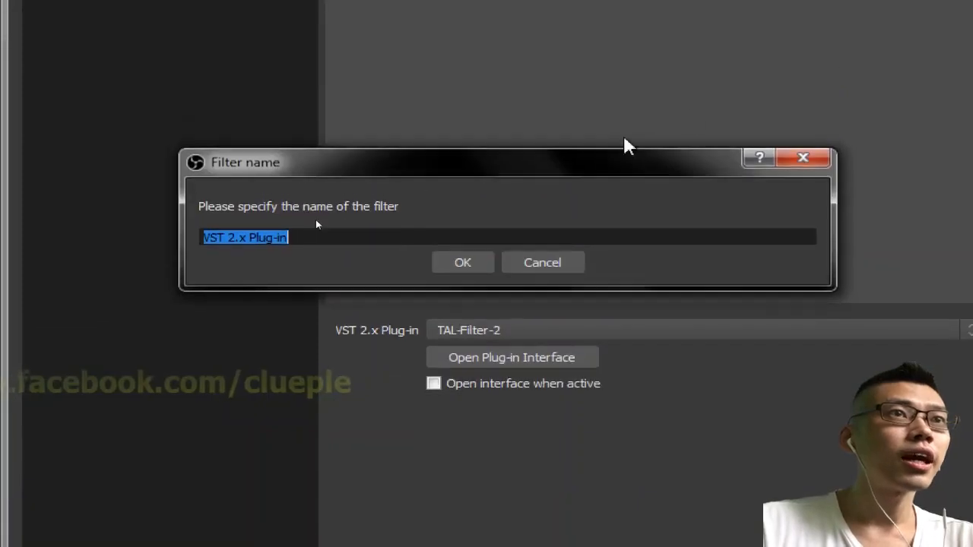
type("p")
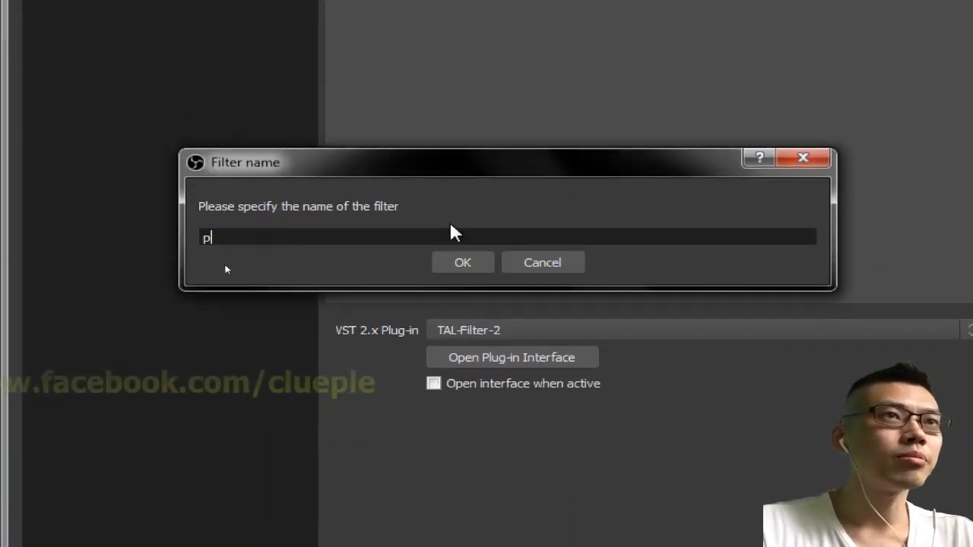
type("itch")
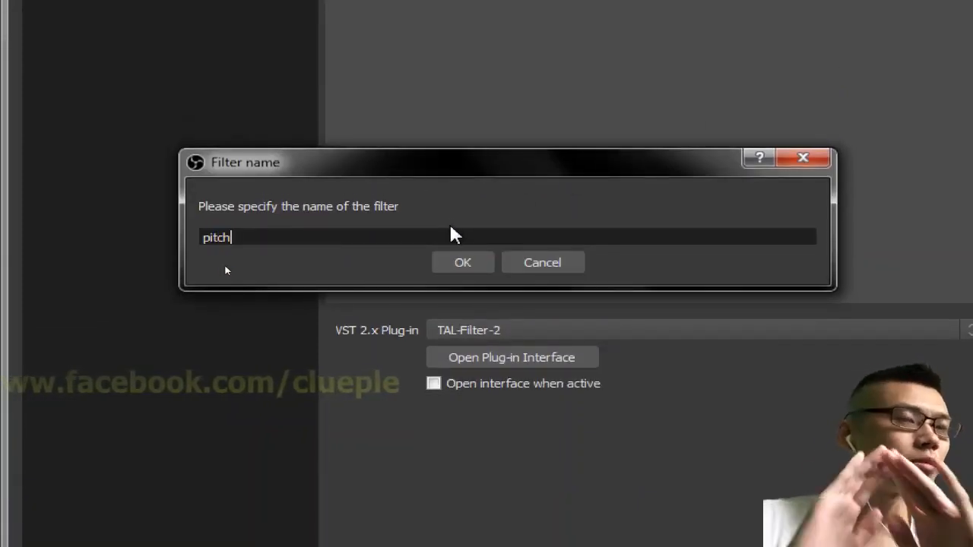
type("_")
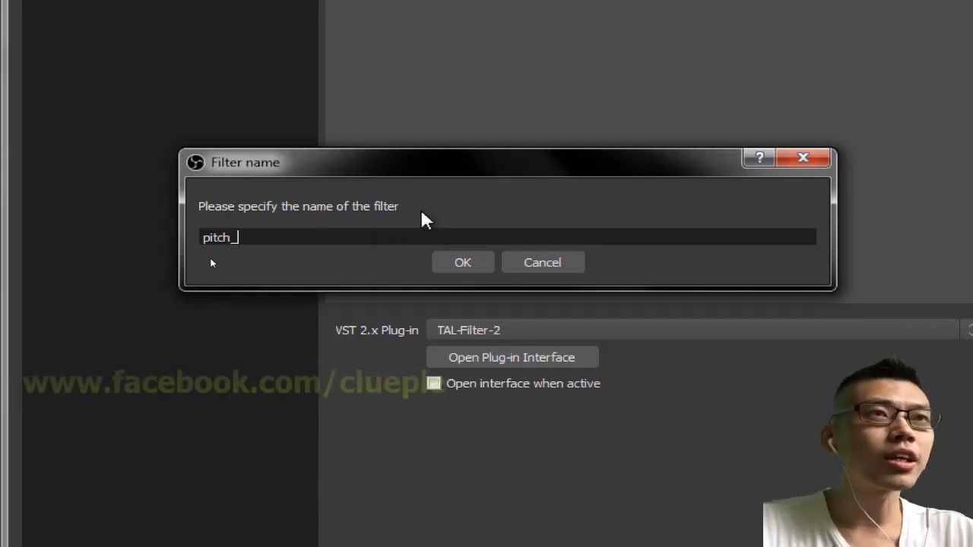
type("whateve")
key("BackSpace")
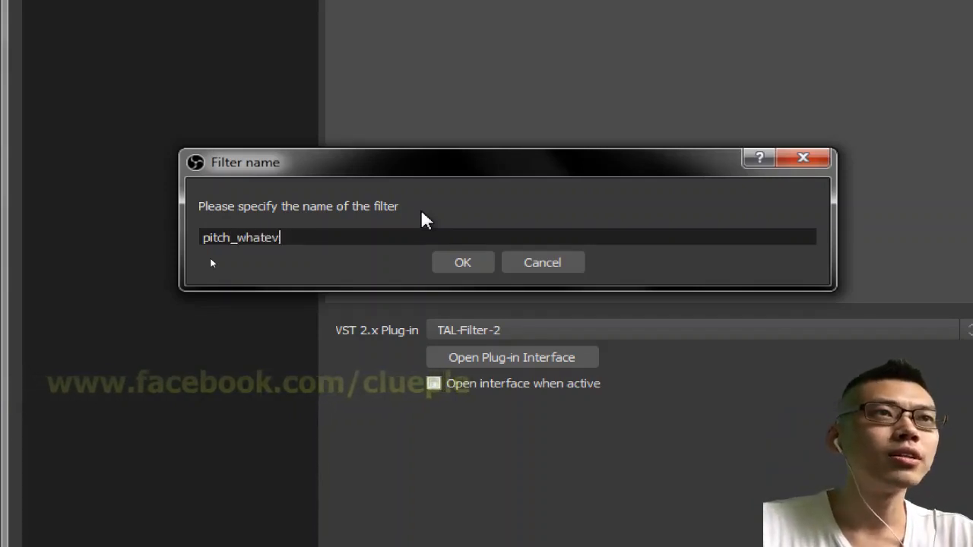
key("BackSpace")
key("BackSpace")
key("BackSpace")
key("BackSpace")
key("BackSpace")
key("BackSpace")
key("BackSpace")
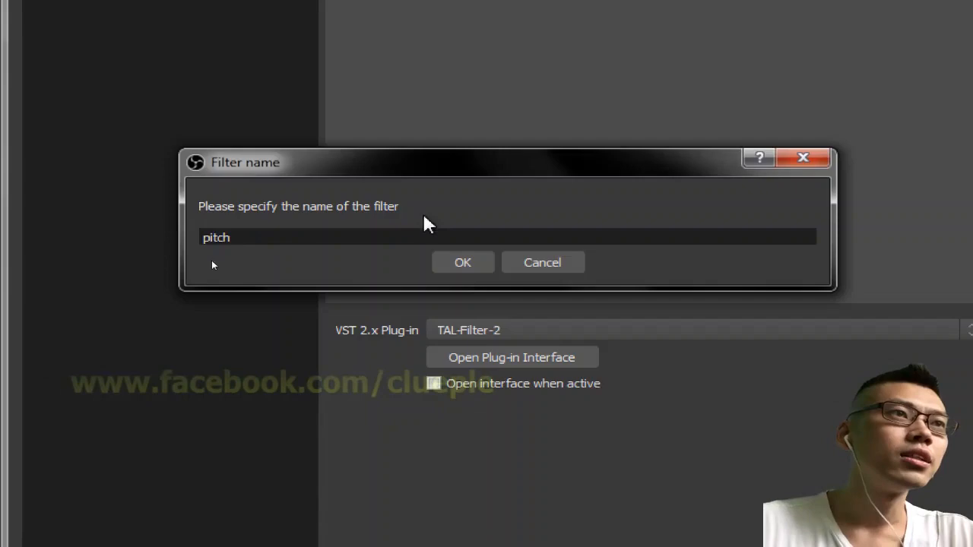
left_click(463, 272)
Load GForm as the plug-in for the new pitch filter.
left_click(42, 105)
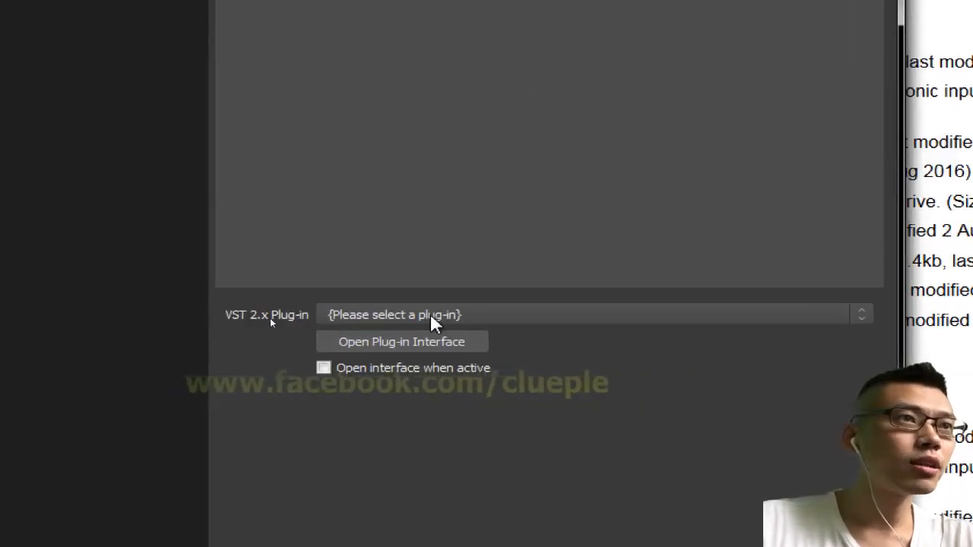
left_click(431, 316)
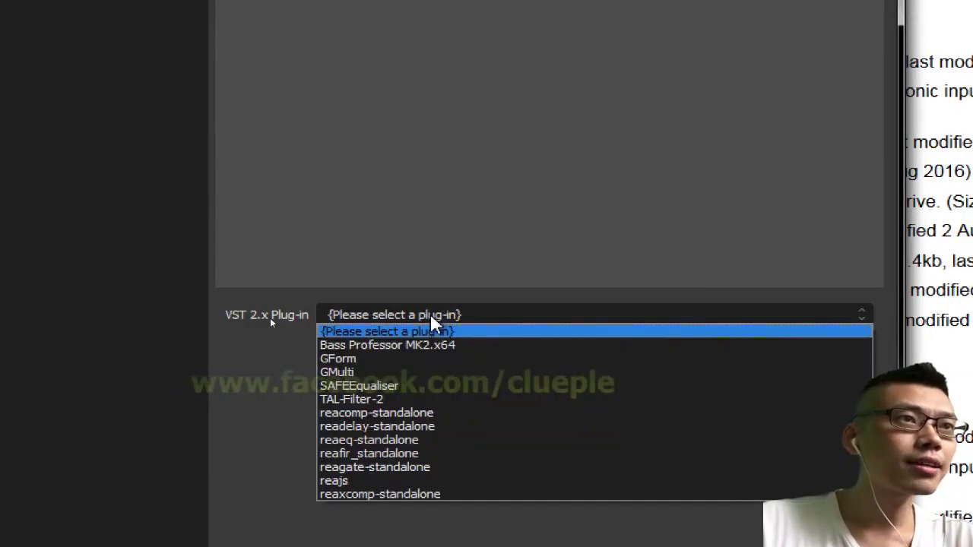
left_click(354, 359)
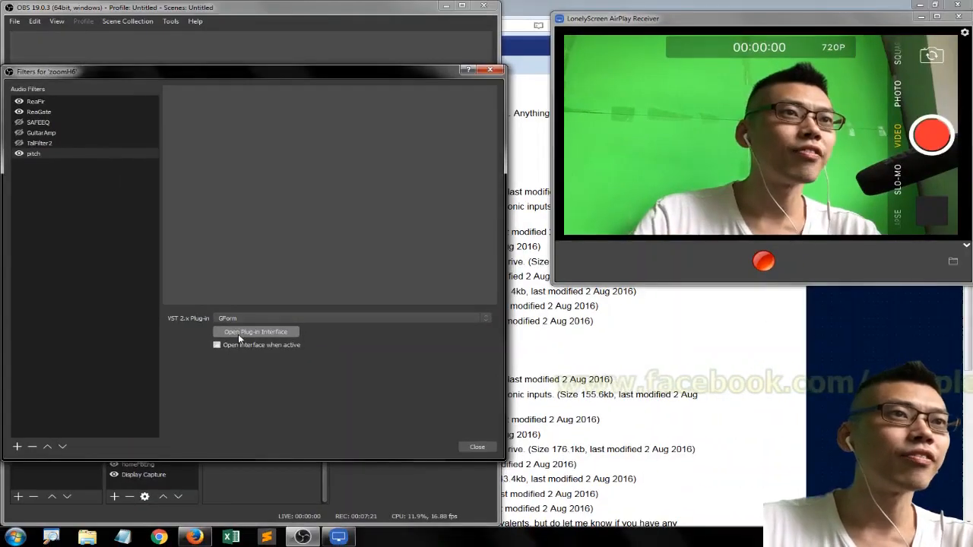
Set GForm's pitch to -2.0 in its plug-in interface.
left_click(238, 334)
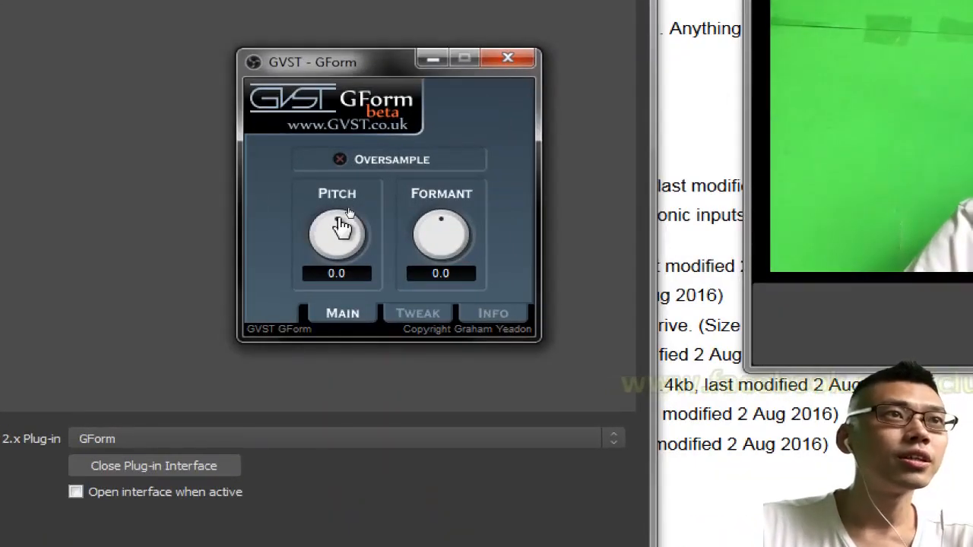
mouse_move(342, 225)
left_mouse_down()
mouse_move(321, 225)
mouse_move(343, 182)
left_mouse_up()
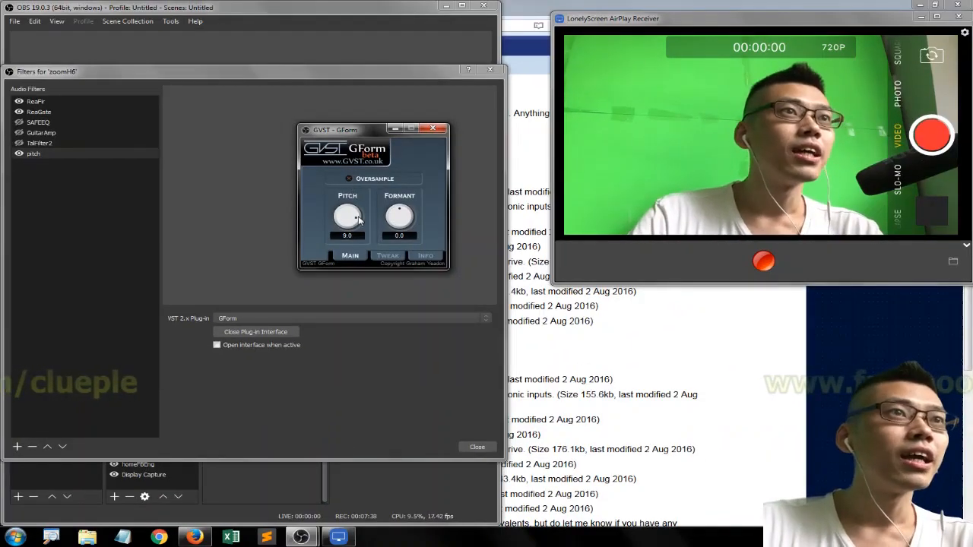
left_click_drag(361, 220, 354, 246)
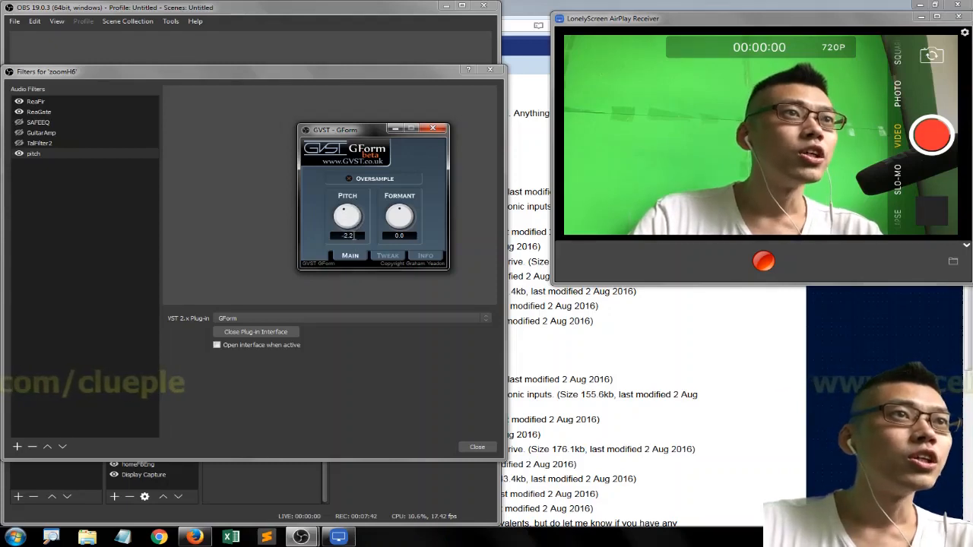
double_click(349, 236)
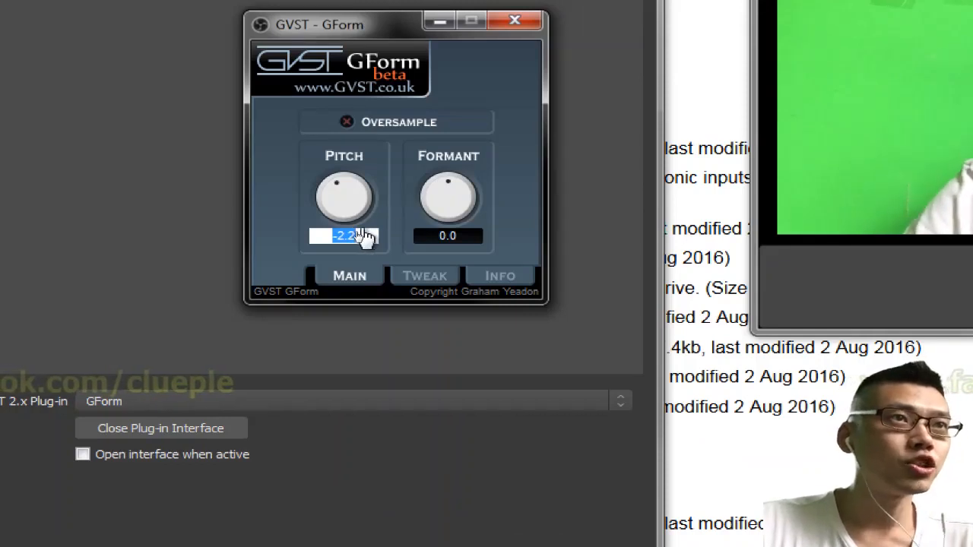
type("-2")
key("Return")
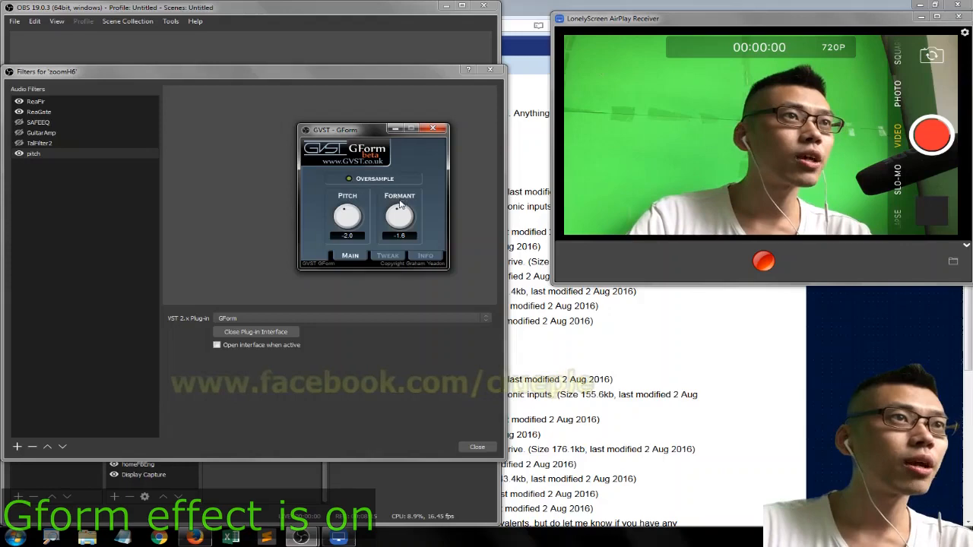
Tune GForm's formant to about -2.2 and close the plug-in window.
left_click_drag(402, 214, 395, 189)
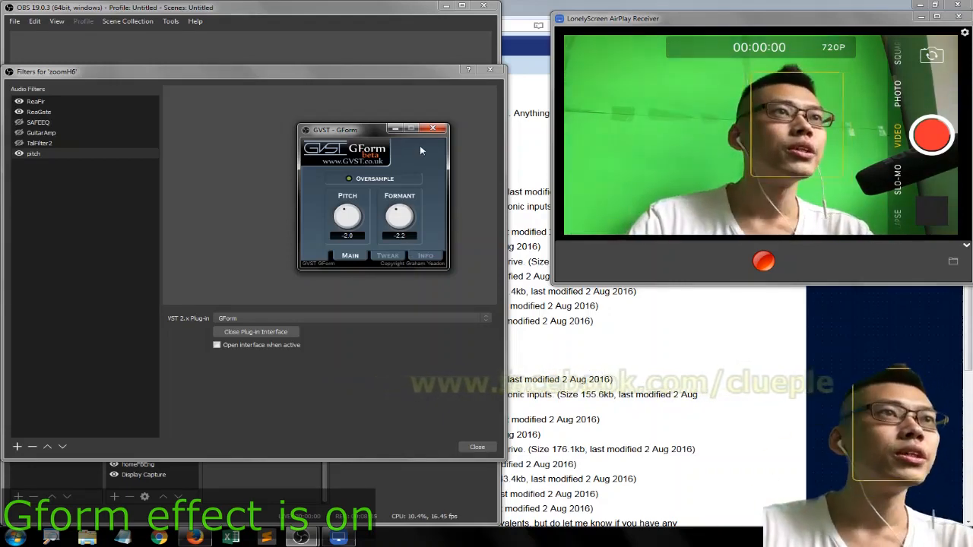
left_click(433, 128)
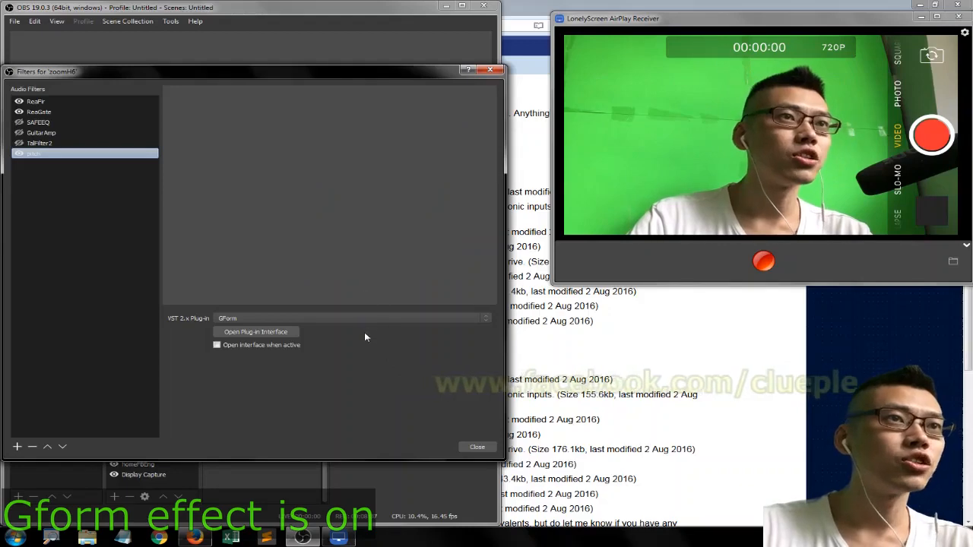
Close the zoomH6 filters, minimize OBS and move the LonelyScreen receiver out of the way.
left_click(477, 447)
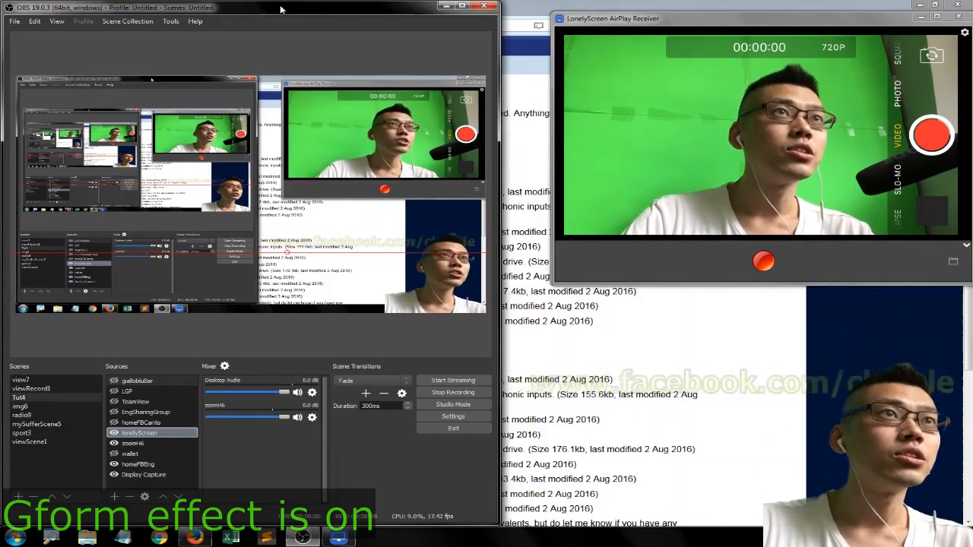
left_click(446, 5)
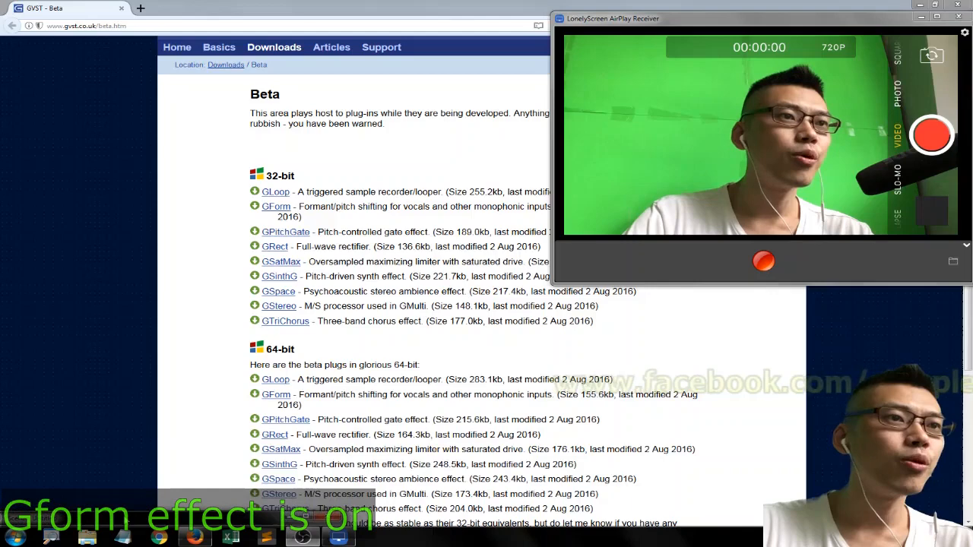
left_click_drag(754, 18, 748, 430)
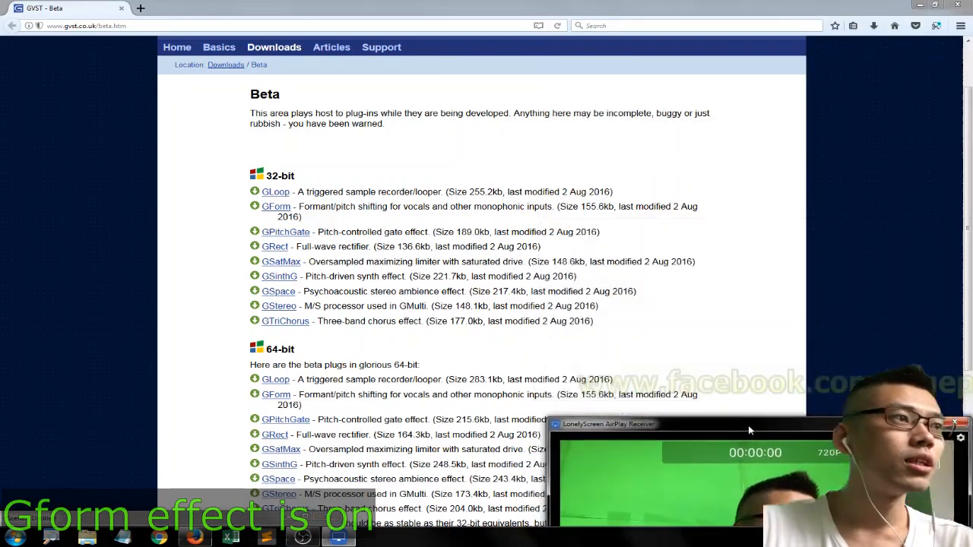
left_click(936, 424)
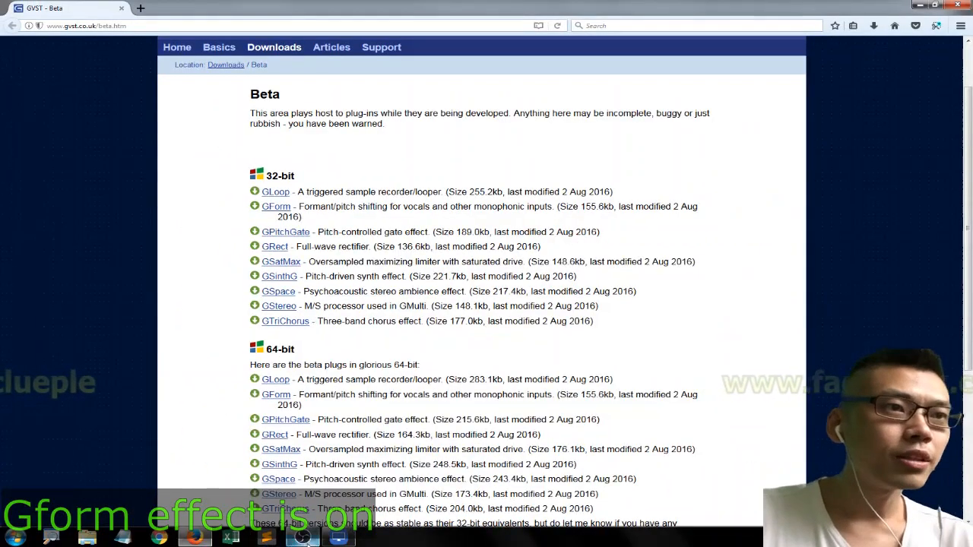
Restore the LonelyScreen receiver to its place and bring OBS back to the front.
left_click(339, 537)
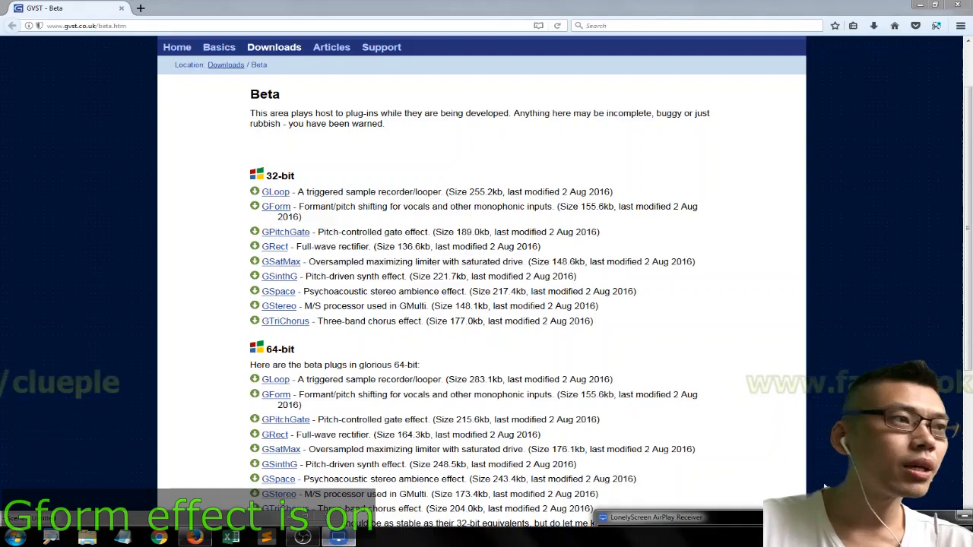
left_click_drag(813, 516, 764, 11)
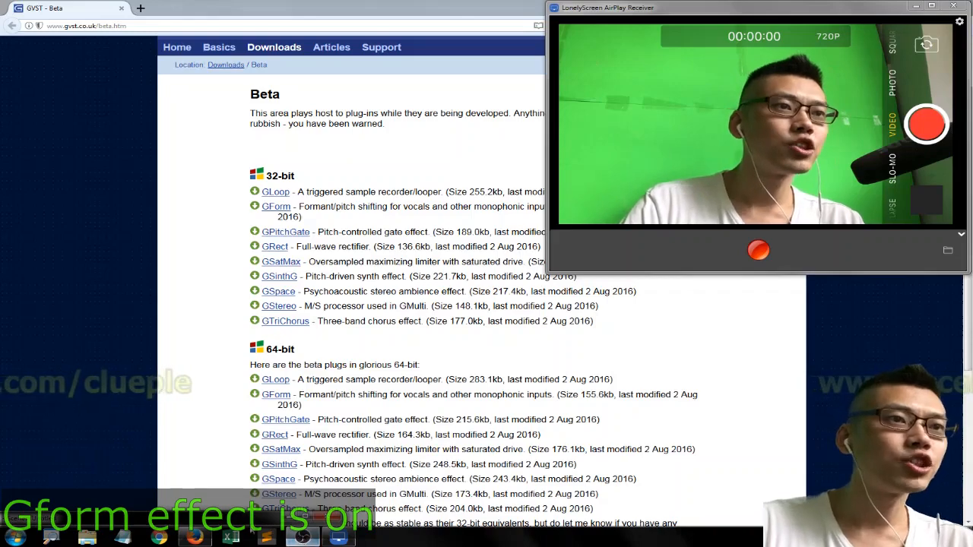
left_click(302, 537)
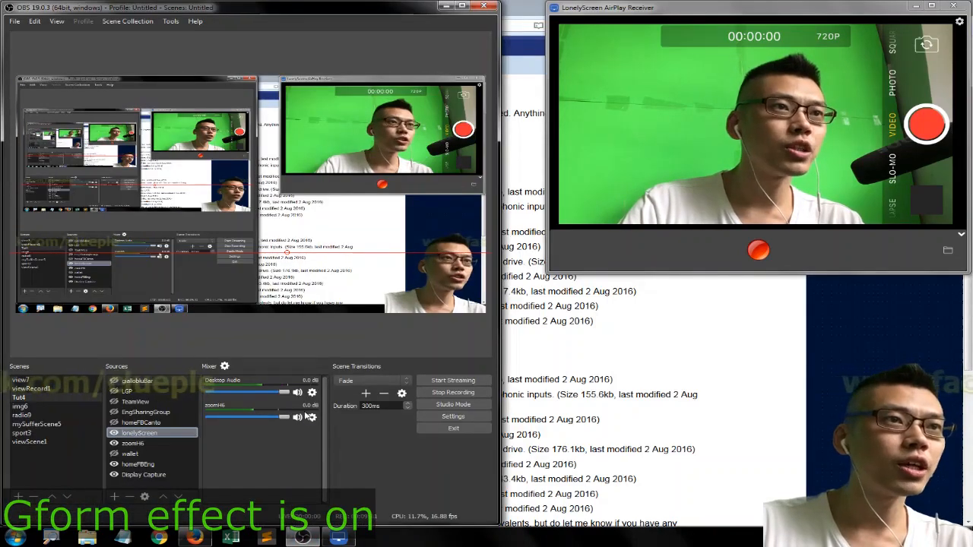
Reopen the zoomH6 mic's filters, toggle the pitch filter and enable GuitarAmp.
left_click(311, 417)
left_click(334, 423)
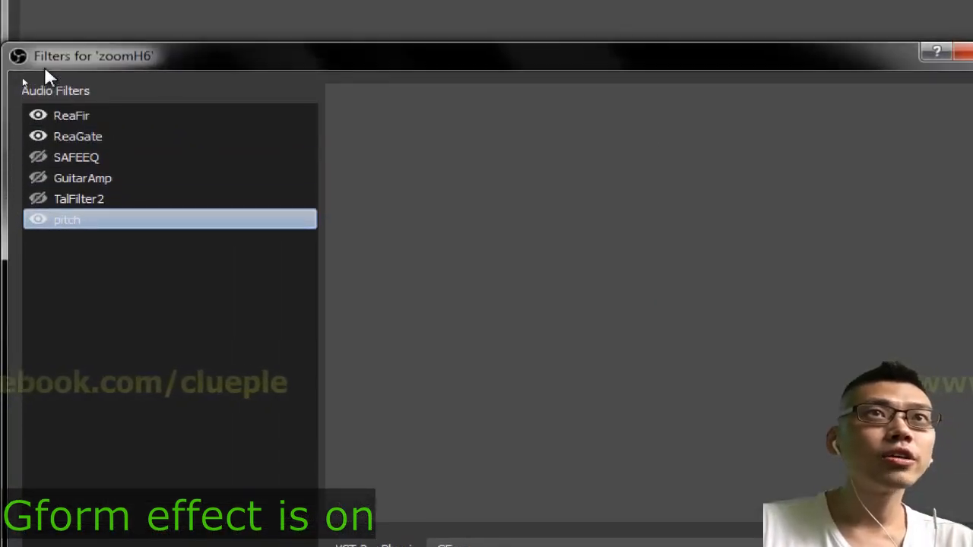
left_click(39, 221)
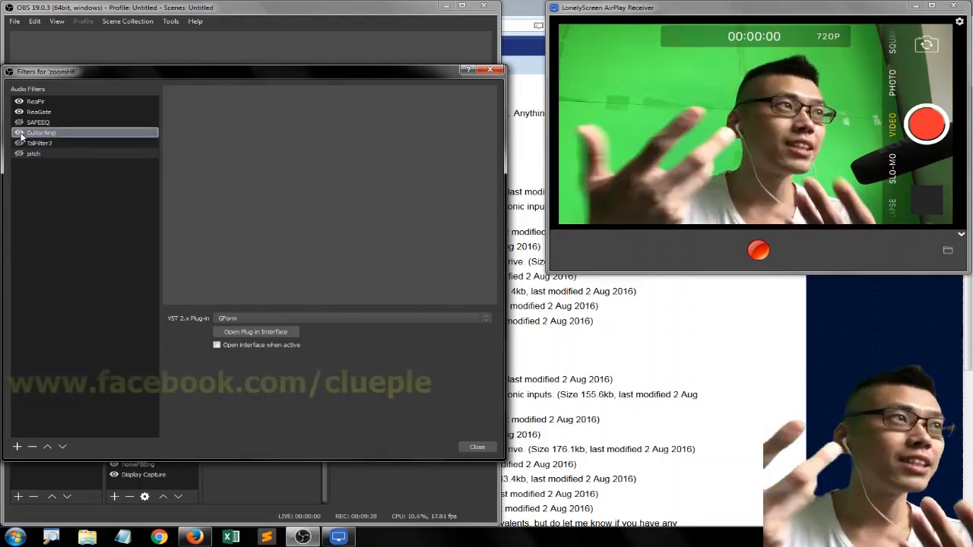
left_click(19, 133)
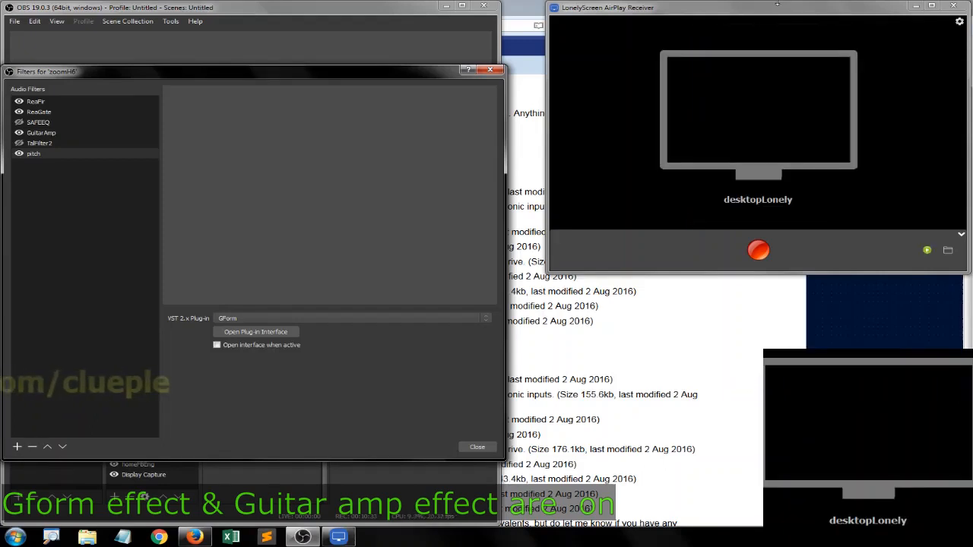
Close the LonelyScreen receiver, return to OBS and close the zoomH6 filters dialog.
left_click(378, 477)
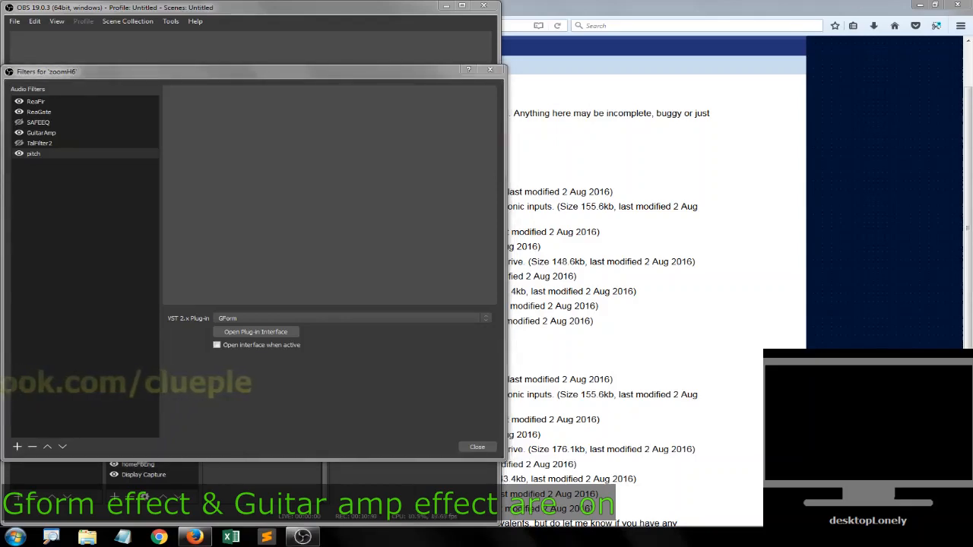
left_click(858, 537)
left_click(779, 381)
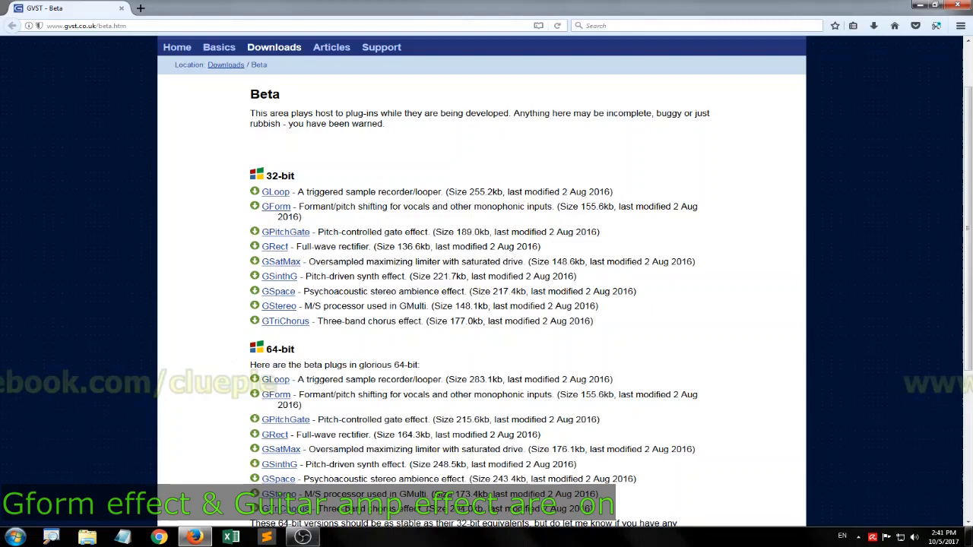
left_click(313, 538)
left_click(475, 448)
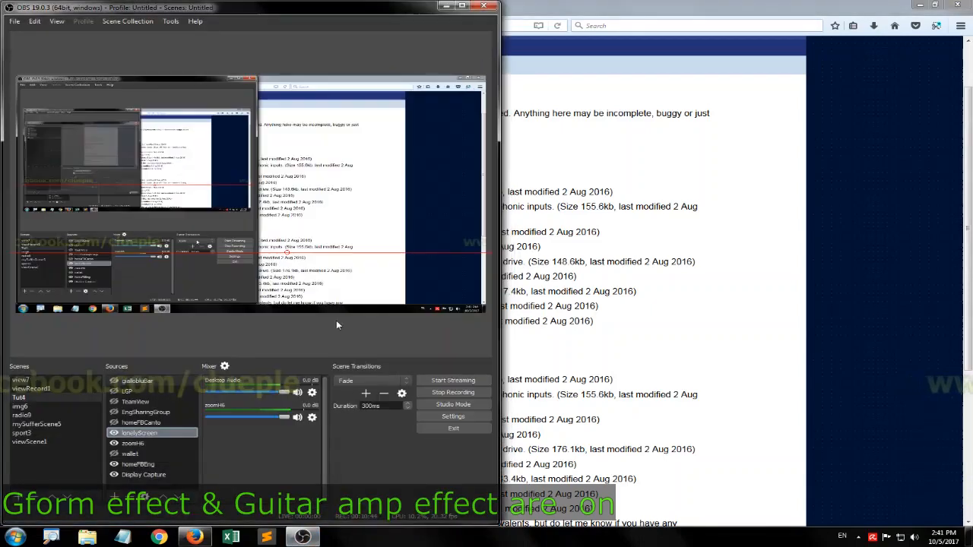